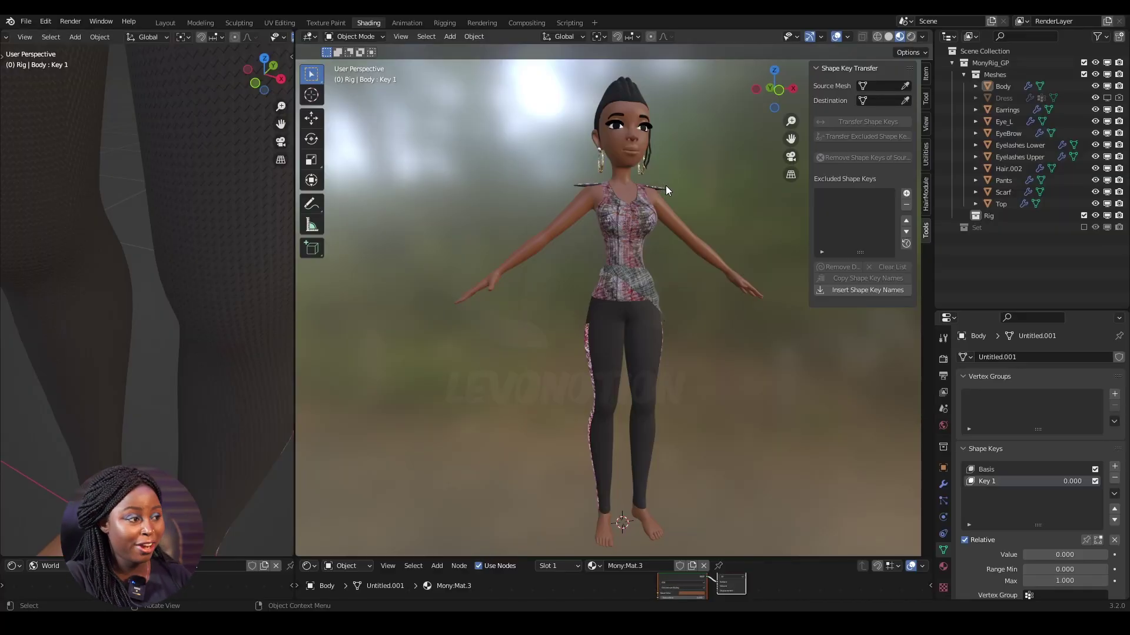
- Preview the body's Key 1 at 1.000, reset it to 0.000, then select the pants, top and scarf
middle_click_drag(621, 244, 653, 269)
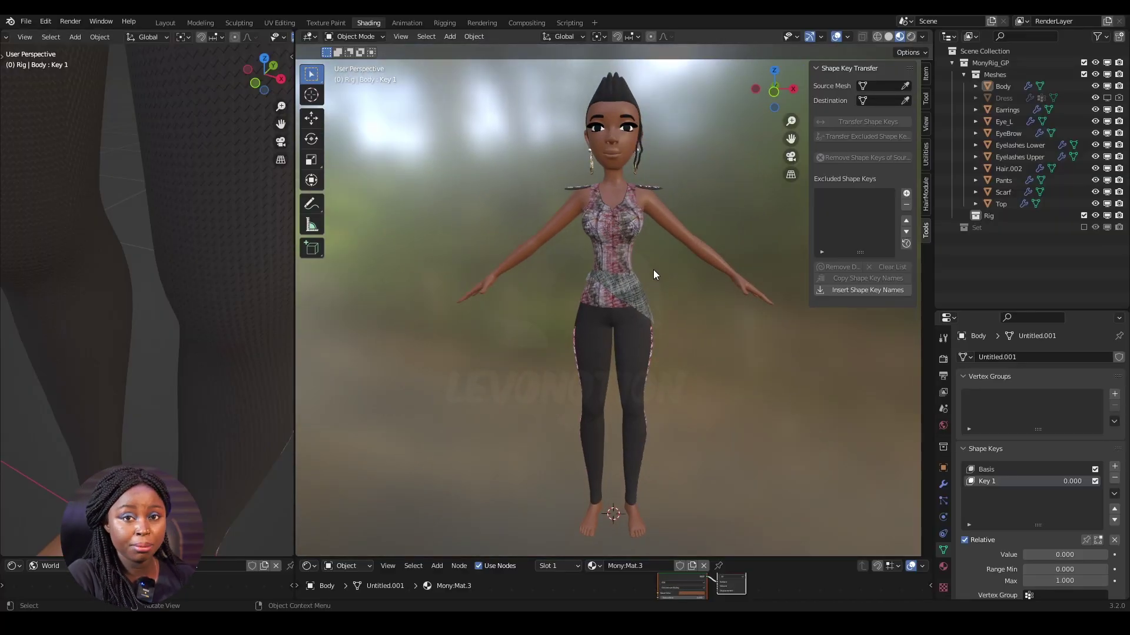
left_click(682, 242)
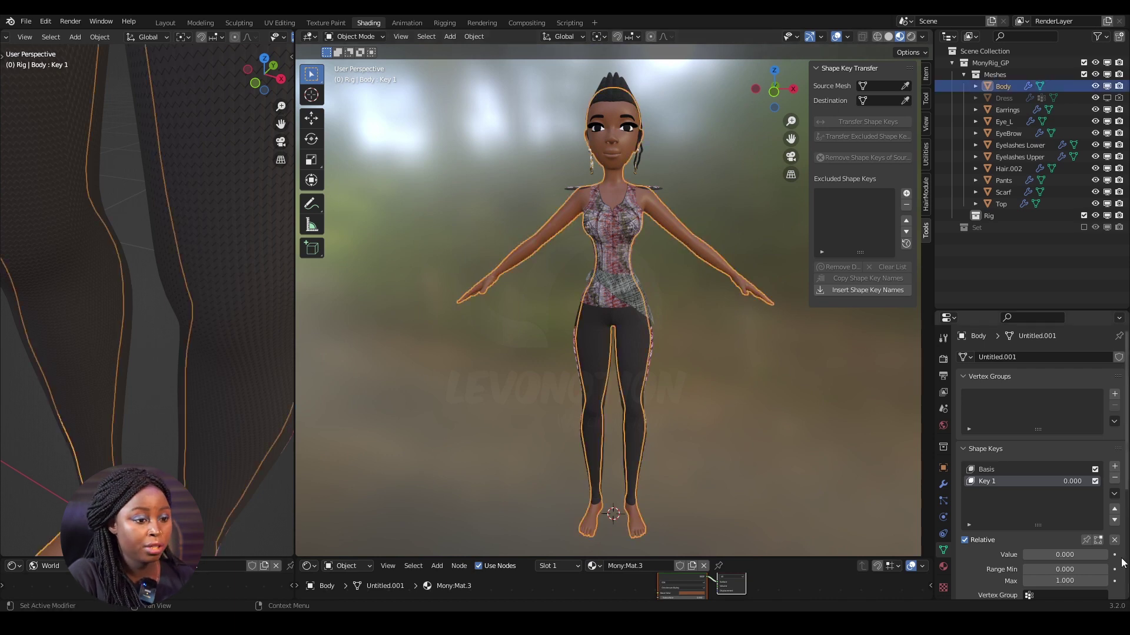
left_click_drag(1071, 484, 1115, 485)
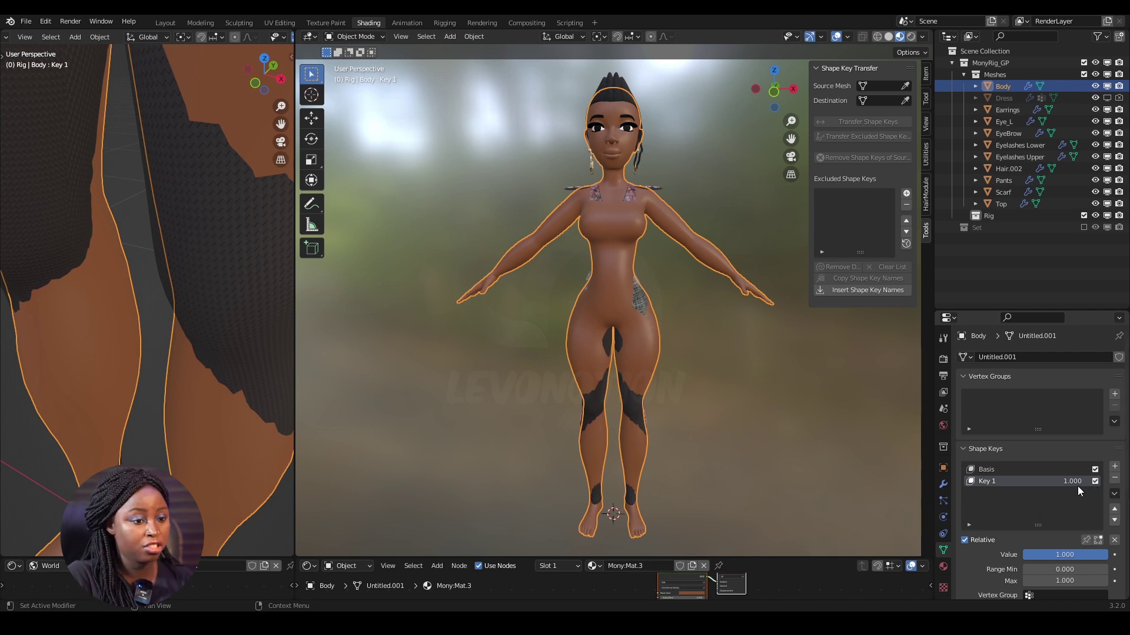
left_click_drag(1078, 482, 1031, 483)
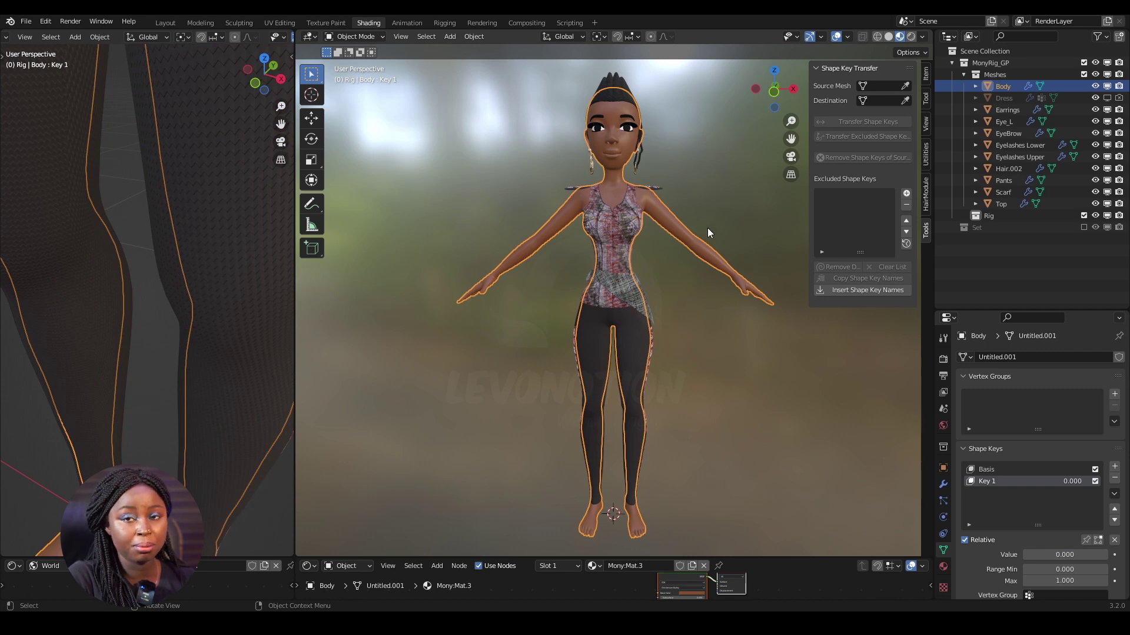
left_click(621, 327)
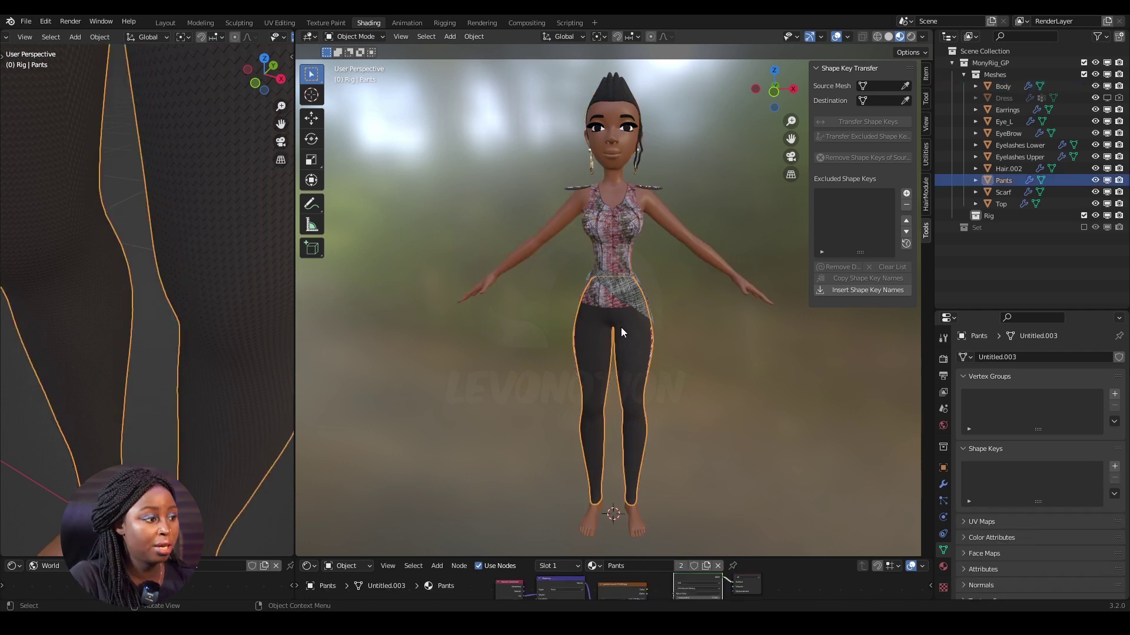
left_click(635, 271)
left_click(642, 296)
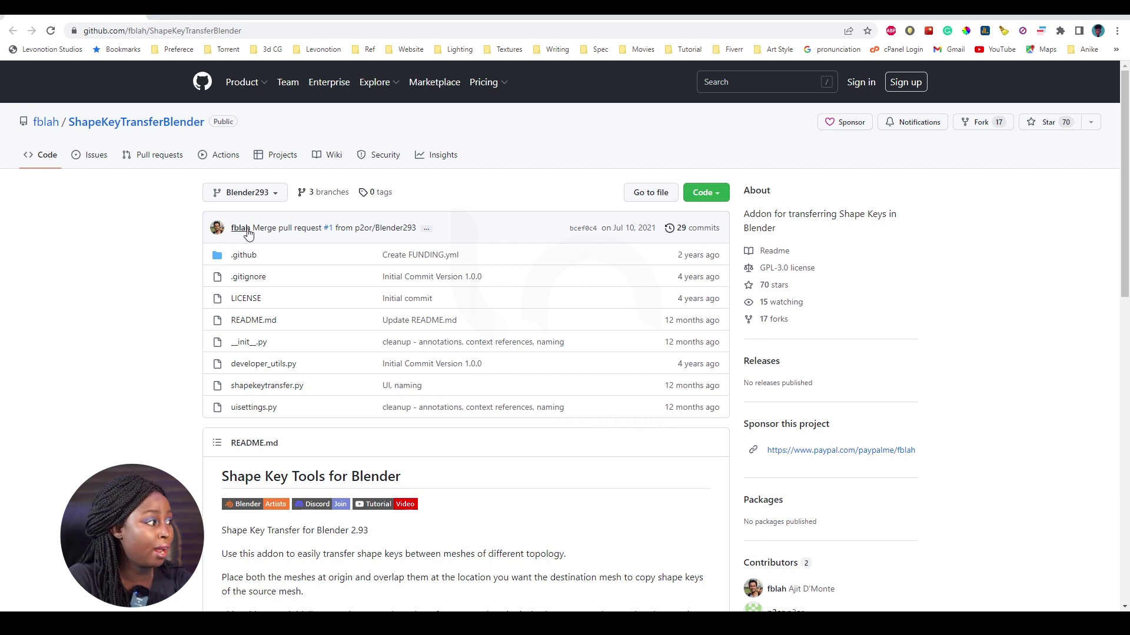
- On the ShapeKeyTransferBlender GitHub page, scroll the README and check the Code menu's Download ZIP option
scroll(854, 562, "down", 1)
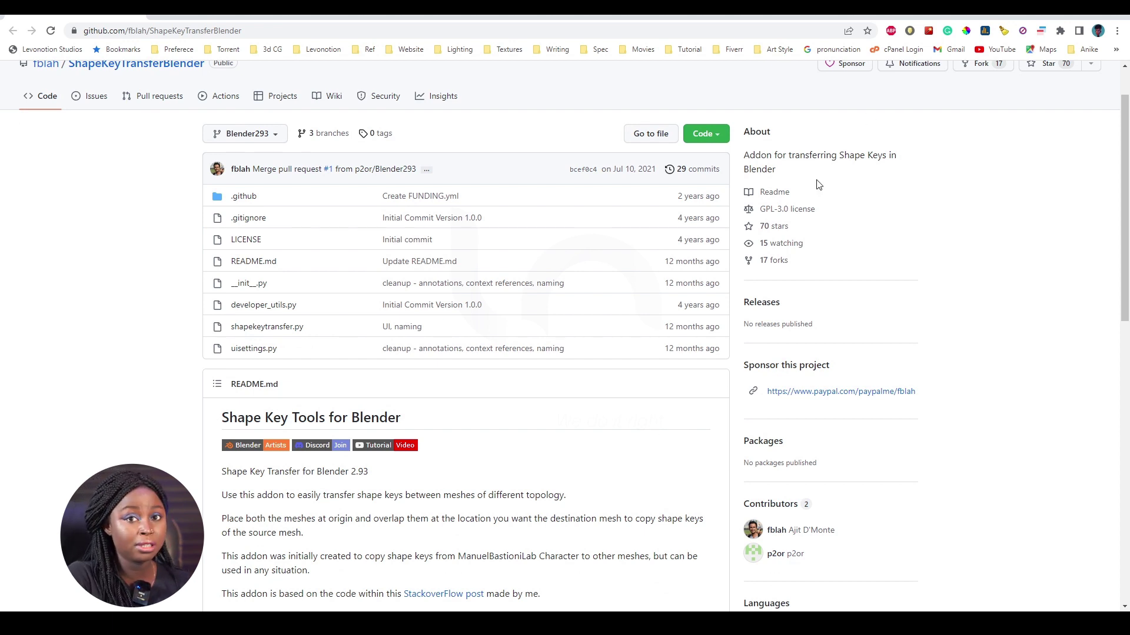
left_click(723, 139)
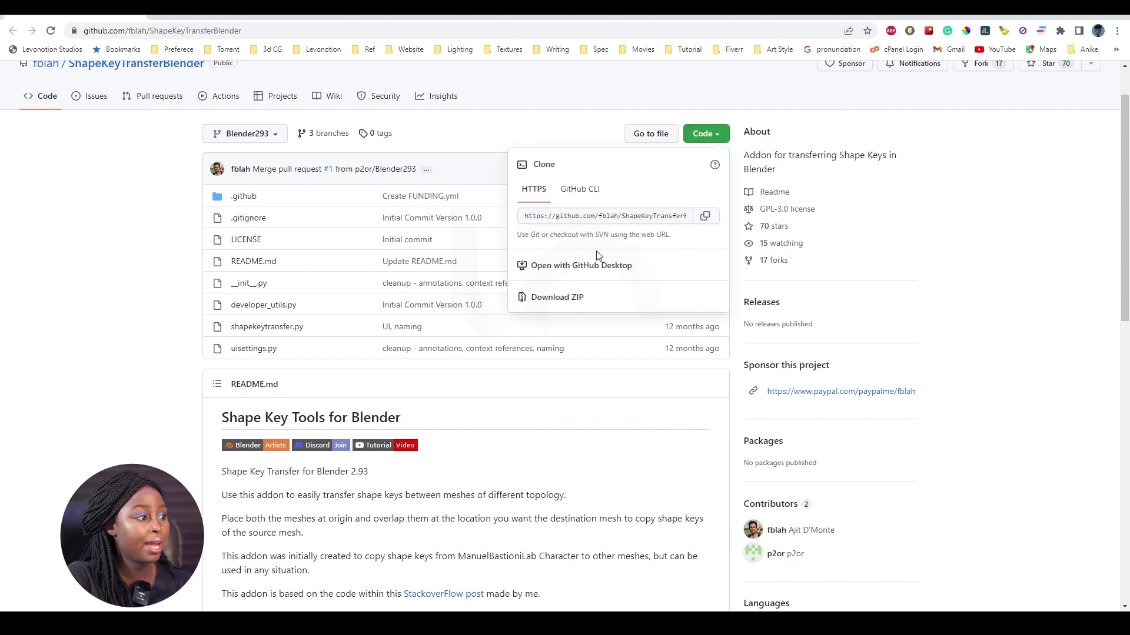
left_click(914, 329)
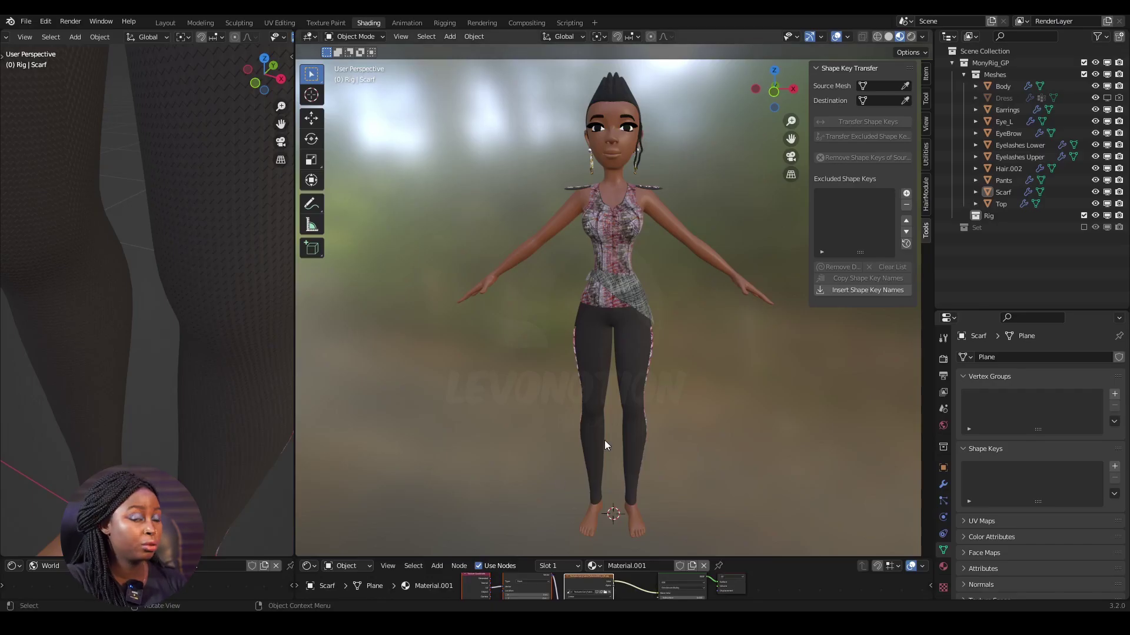
- Verify Mesh: Shape Key Transfer is ticked under Preferences > Add-ons, then close Preferences
left_click(46, 22)
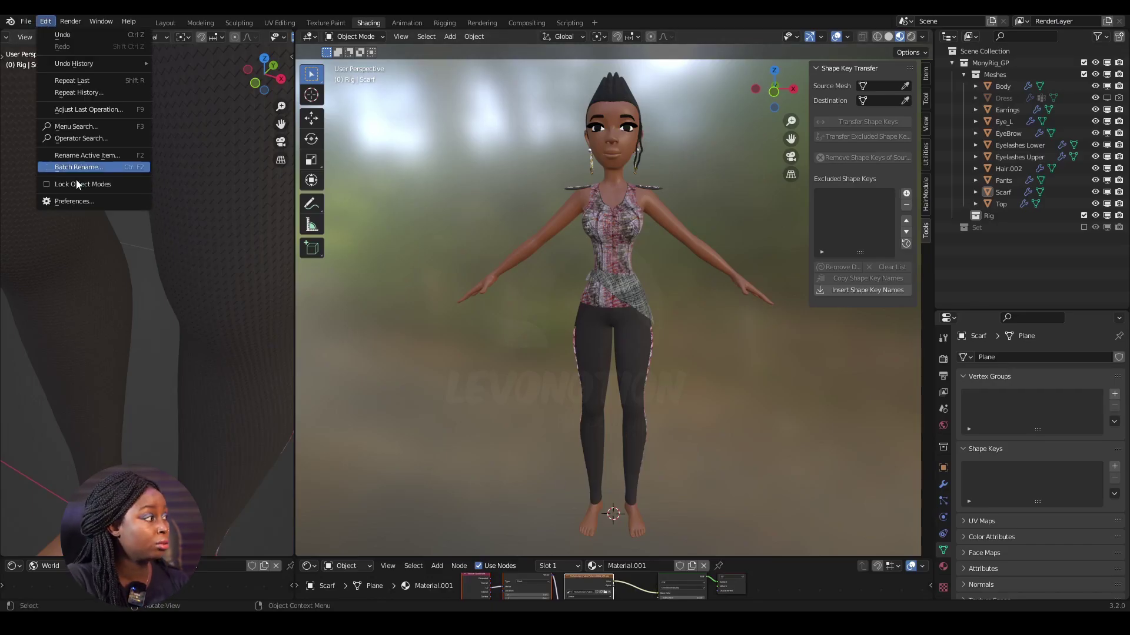
left_click(83, 202)
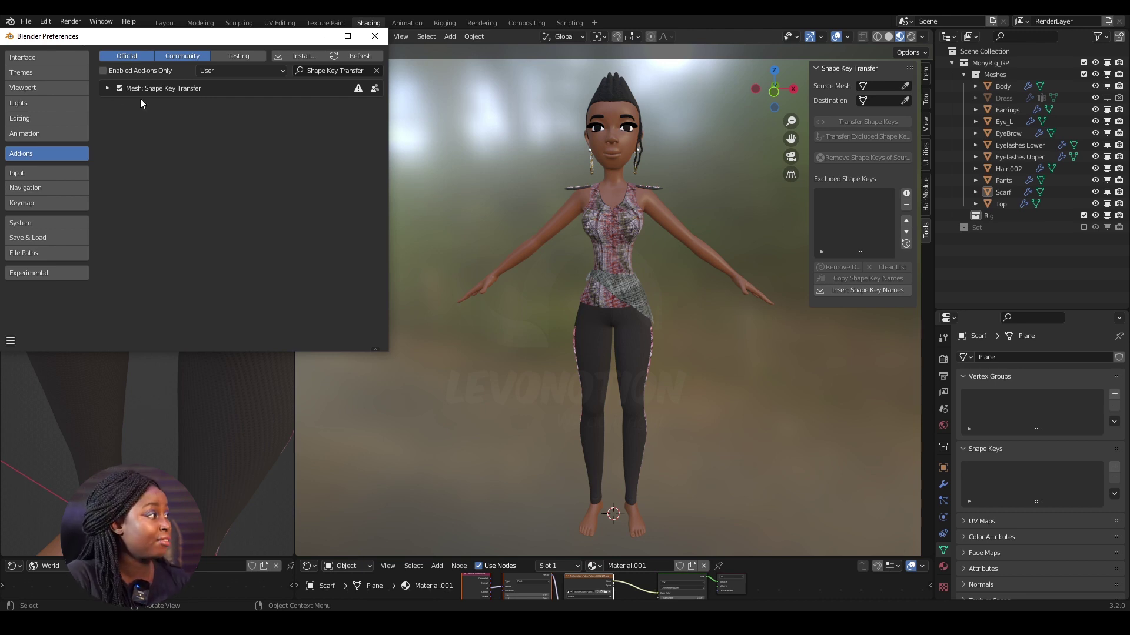
left_click(412, 64)
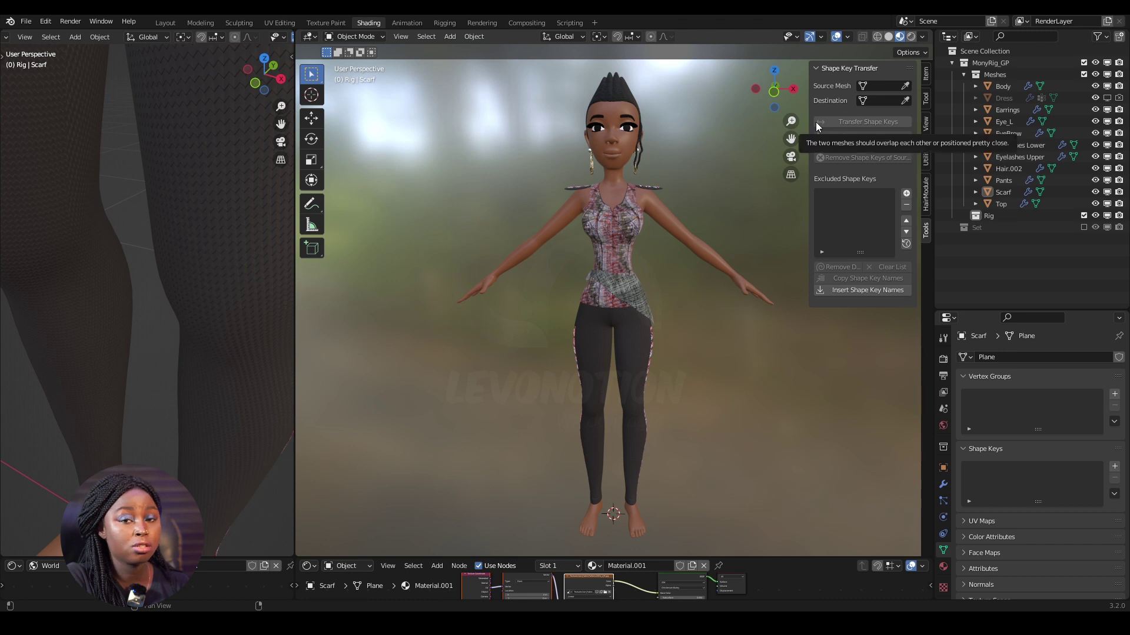
- Deselect everything, then cycle through the pants, top and scarf, ending with the Body selected
left_click(718, 256)
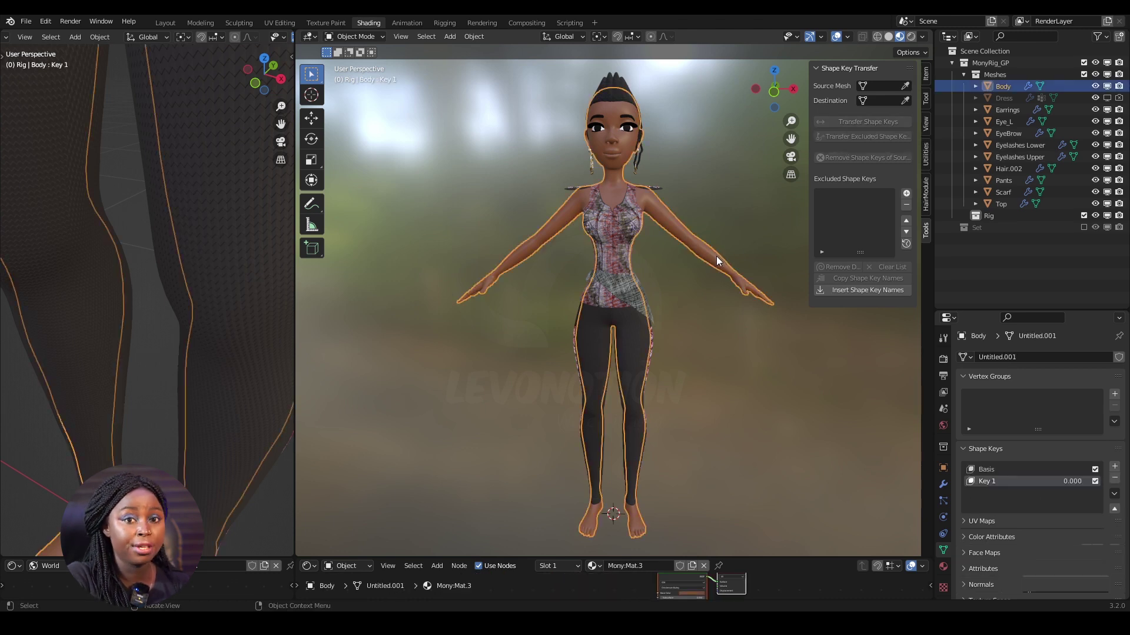
key("alt+a")
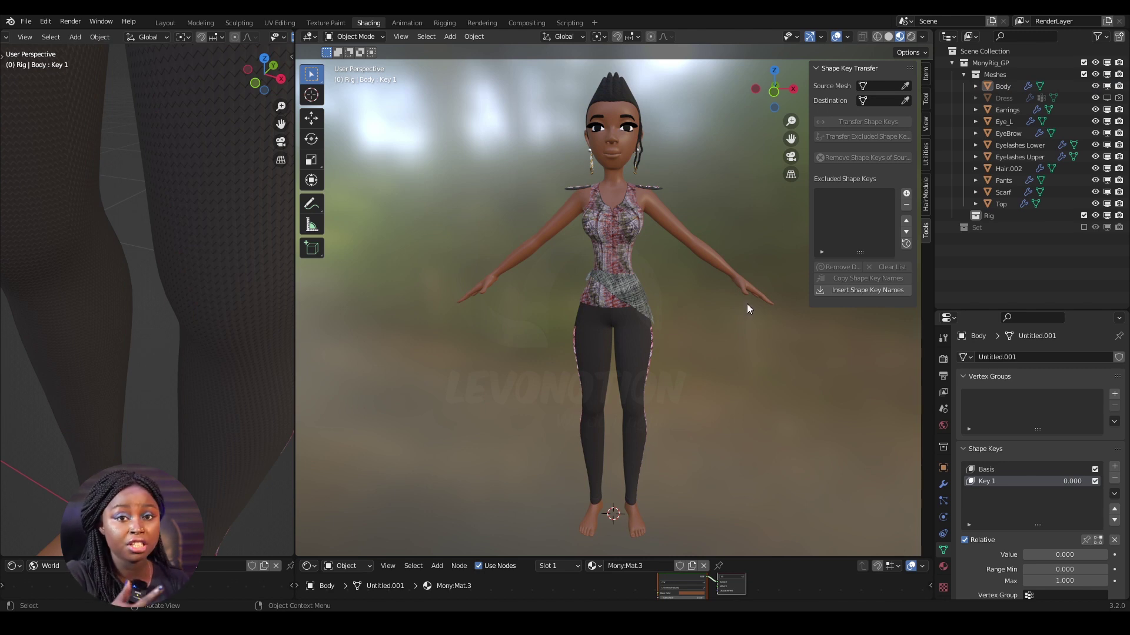
left_click(620, 351)
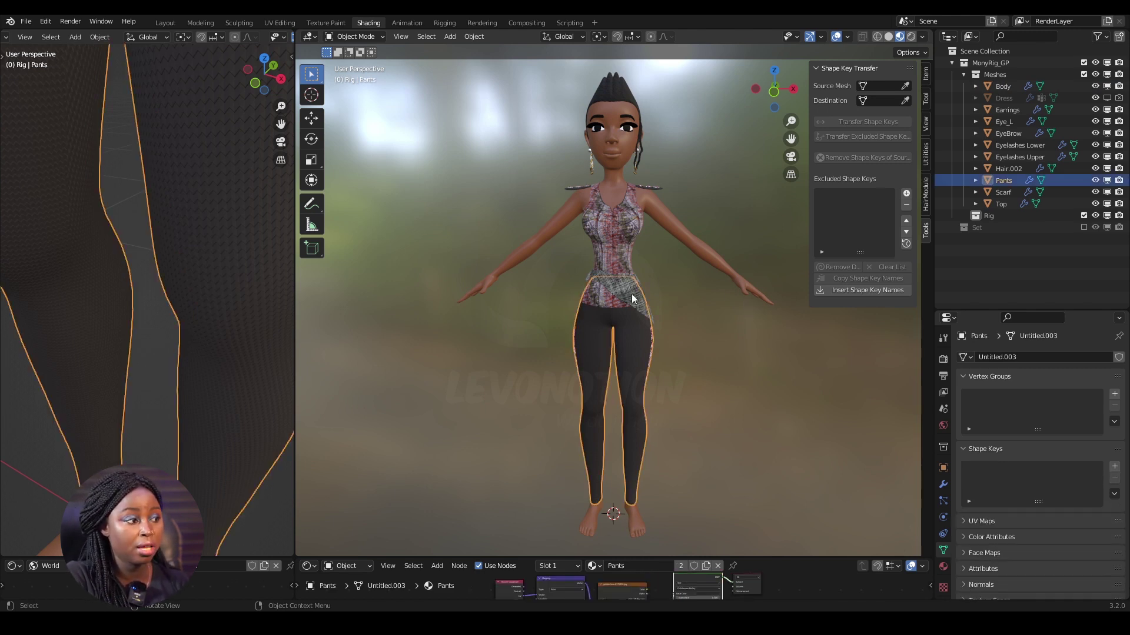
left_click(632, 244)
left_click(639, 307)
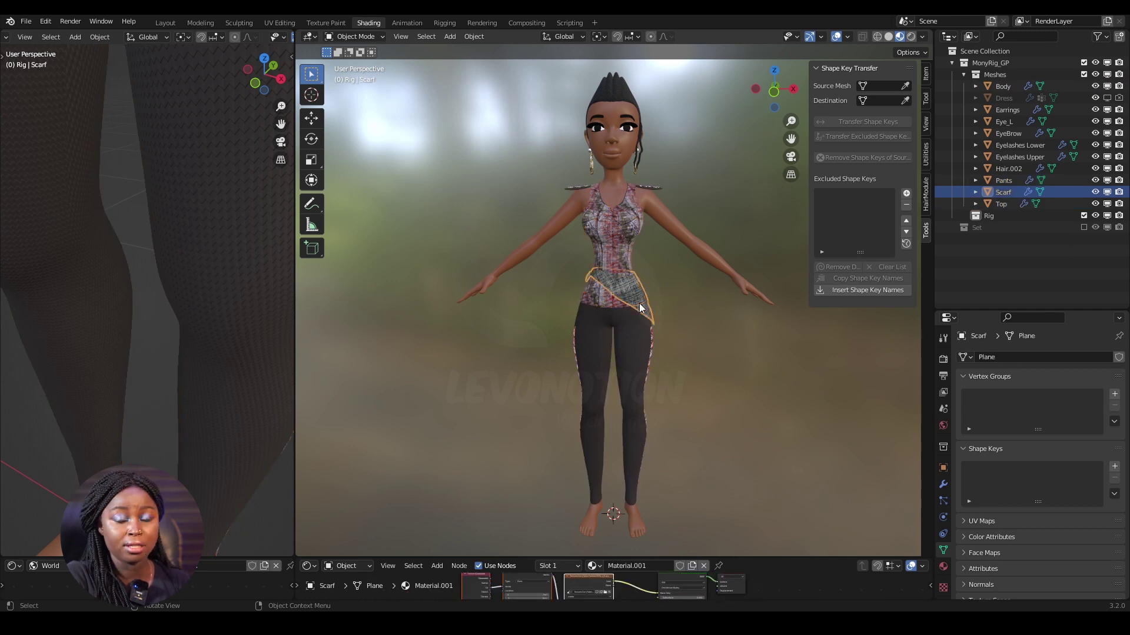
left_click(669, 318)
left_click(691, 243)
- Set Source Mesh to the body (Untitled.001) and Destination to the pants, then deselect all
left_click(905, 89)
left_click(693, 231)
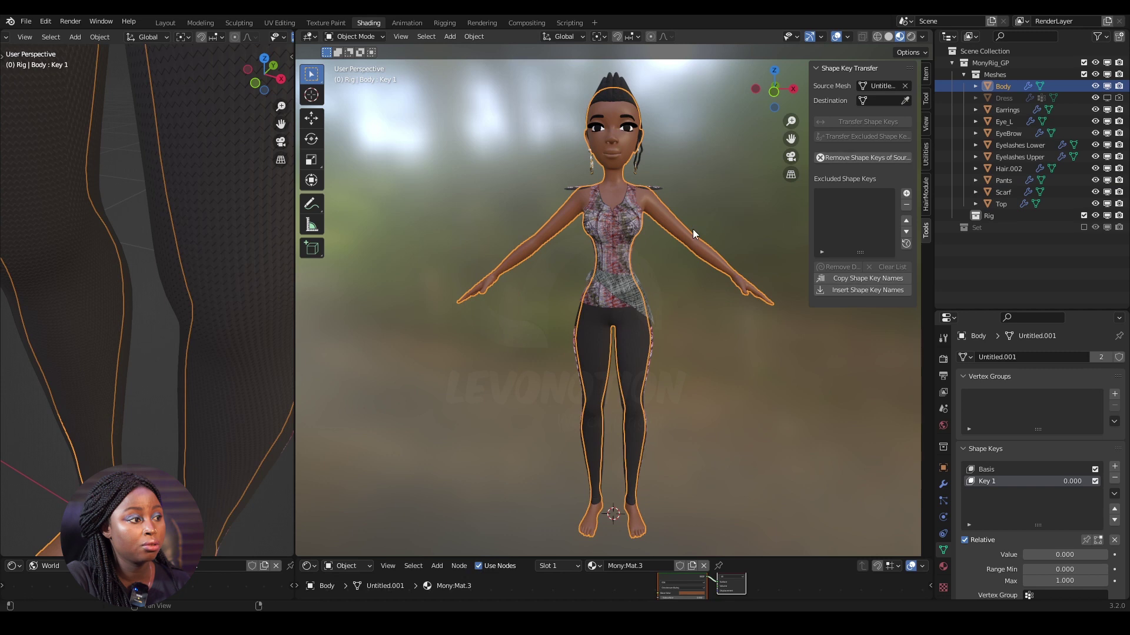
left_click(877, 100)
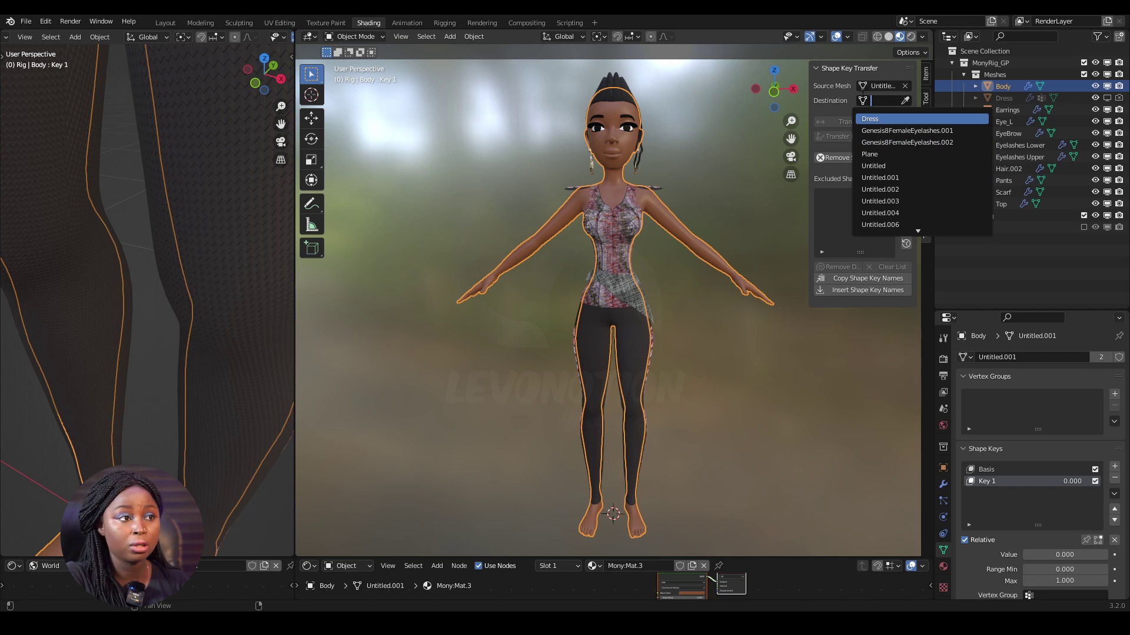
left_click(879, 178)
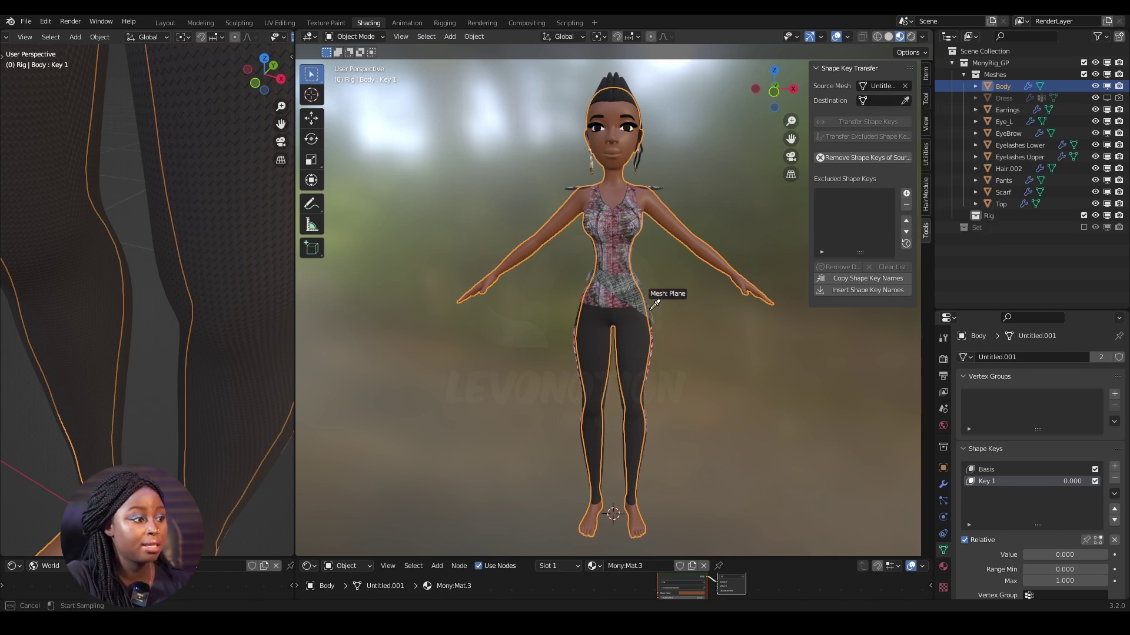
left_click(758, 378)
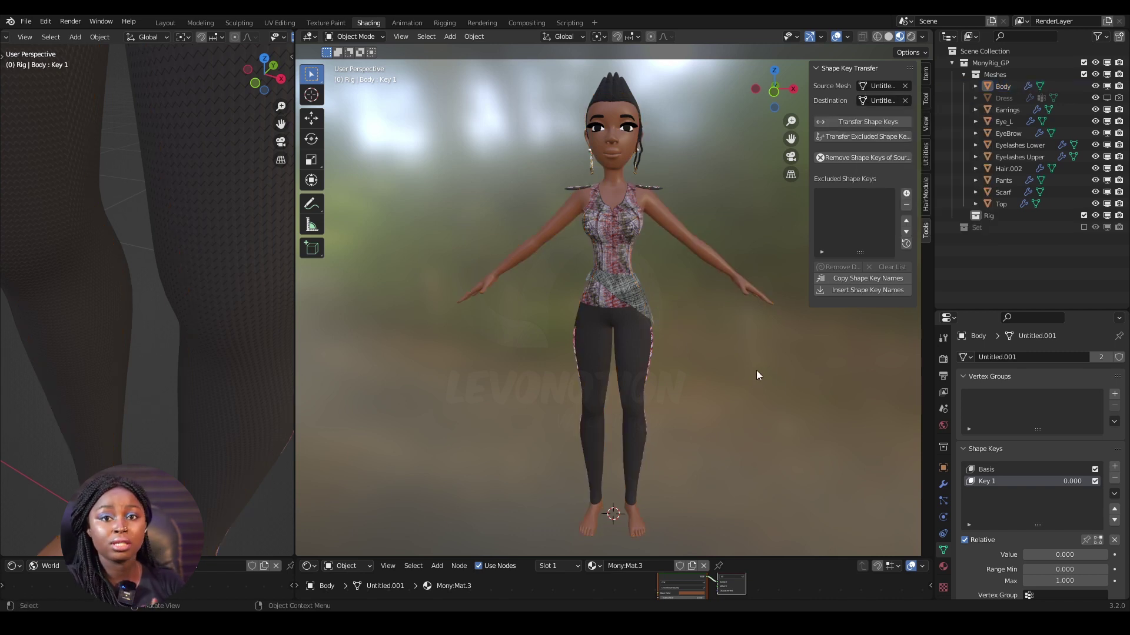
- Transfer the shape keys to the pants, then test by setting the body's Key 1 to 1 and back to 0
left_click(852, 123)
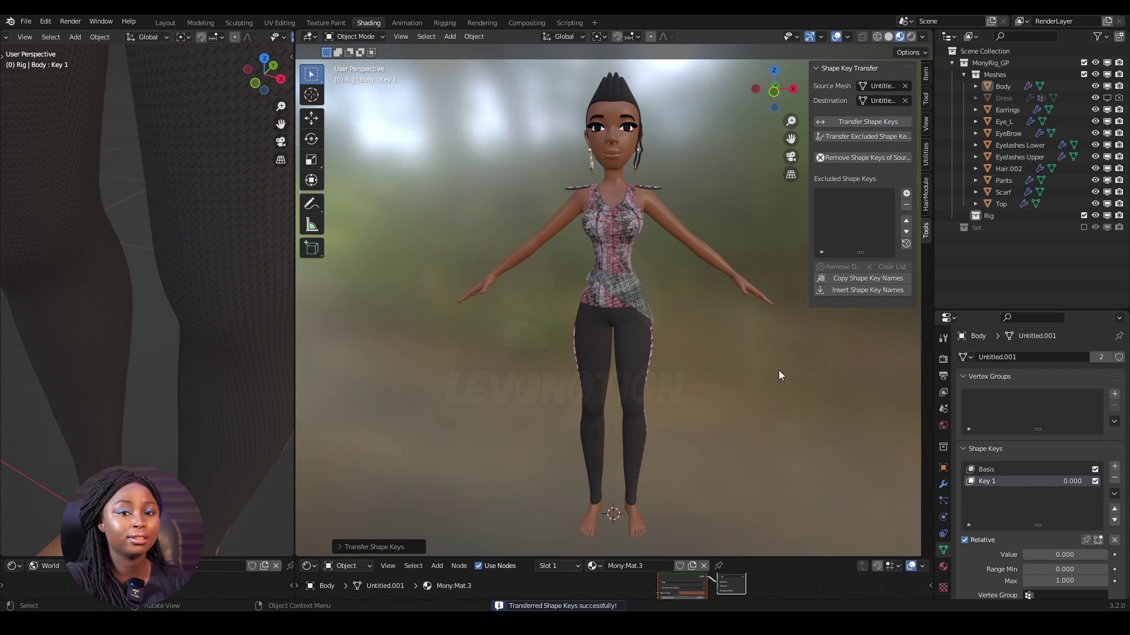
left_click(630, 361)
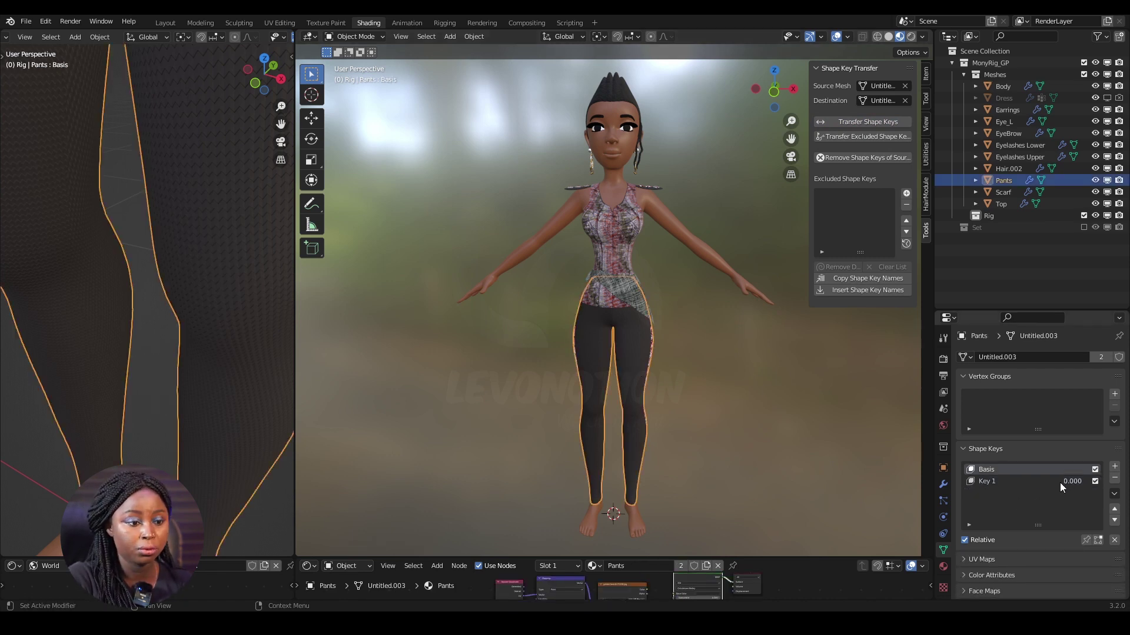
left_click(733, 266)
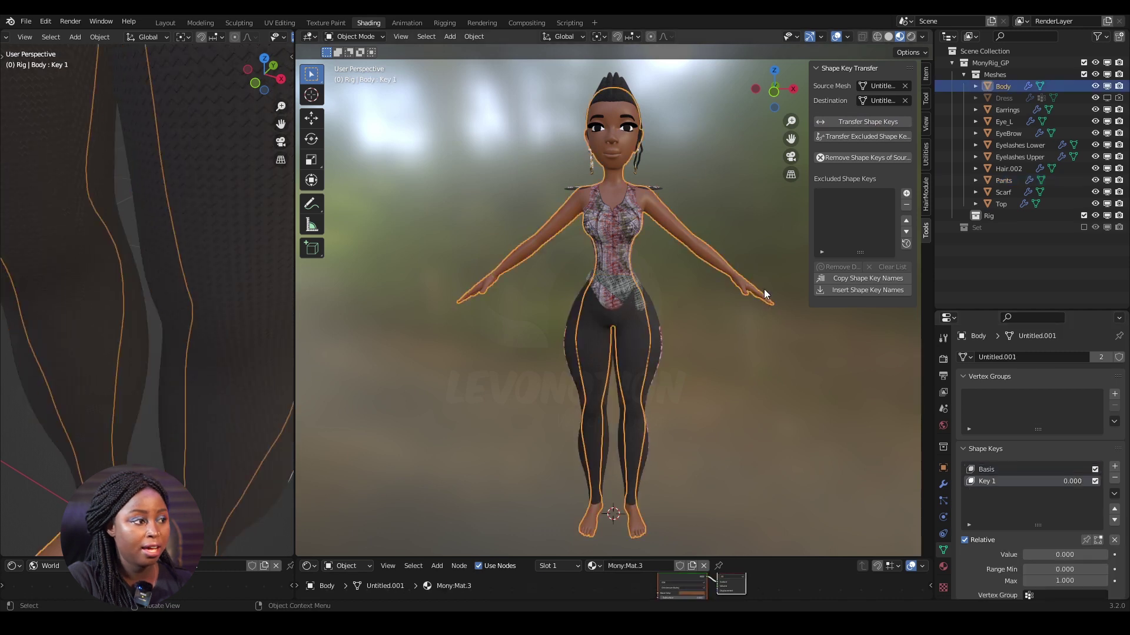
left_click(1066, 482)
type("1")
key("Return")
middle_click_drag(727, 433, 691, 414)
left_click(1070, 481)
type("0")
key("Return")
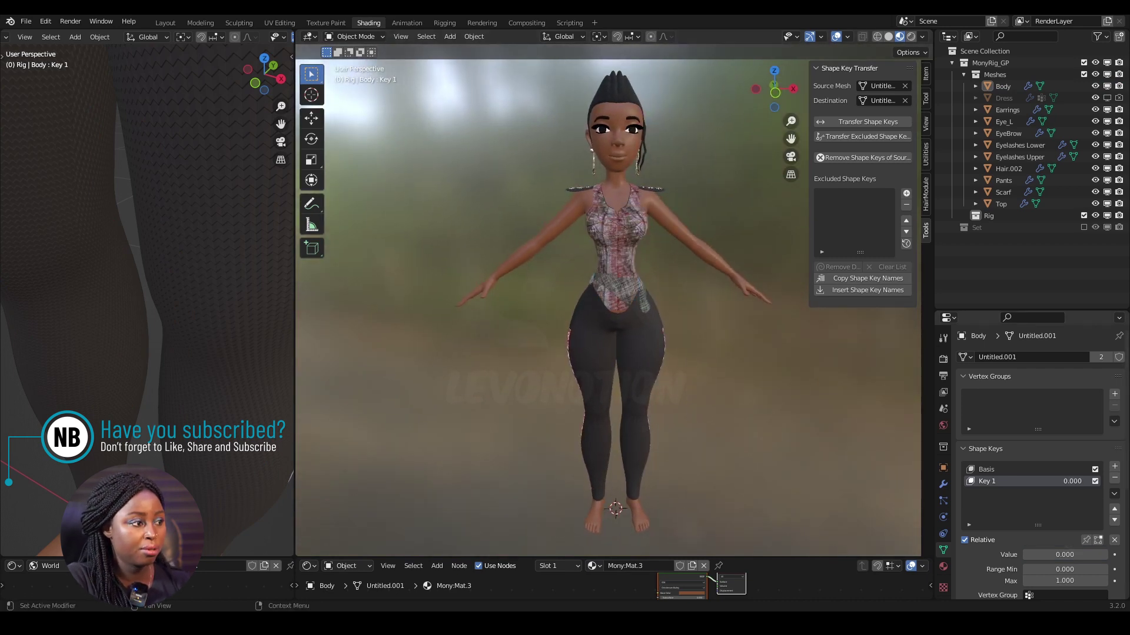
- Pick the top as Destination and transfer the body's shape keys to it
left_click(607, 219)
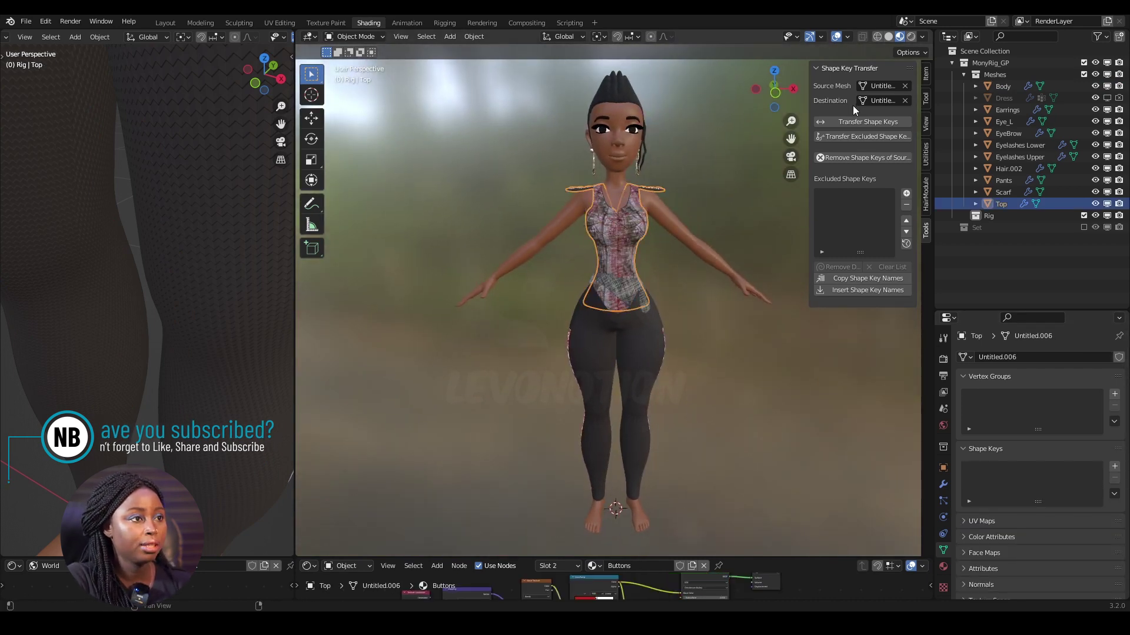
left_click(905, 100)
left_click(904, 100)
left_click(638, 230)
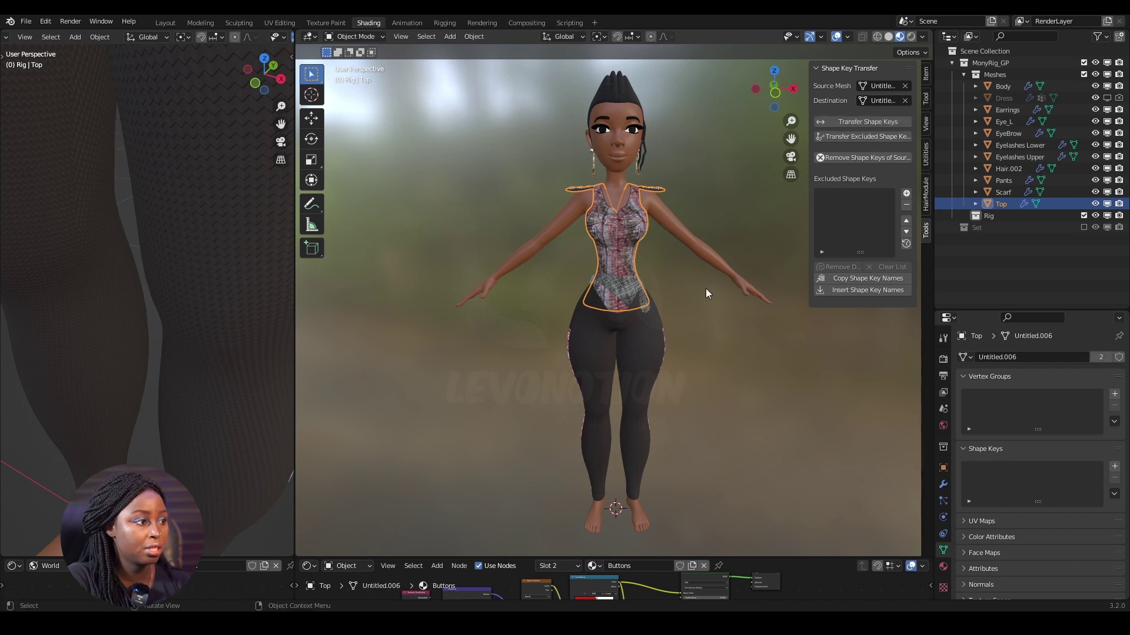
left_click(737, 345)
left_click(879, 123)
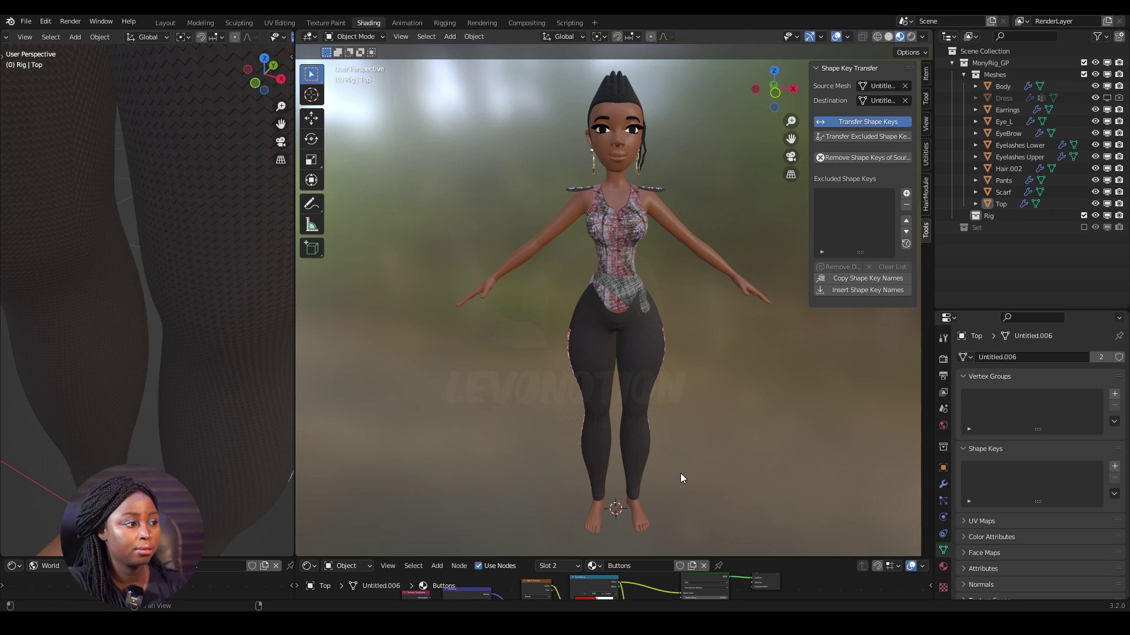
- Raise the top's Key 1 to 1.000, then select the scarf and clear the Destination field
left_click(610, 253)
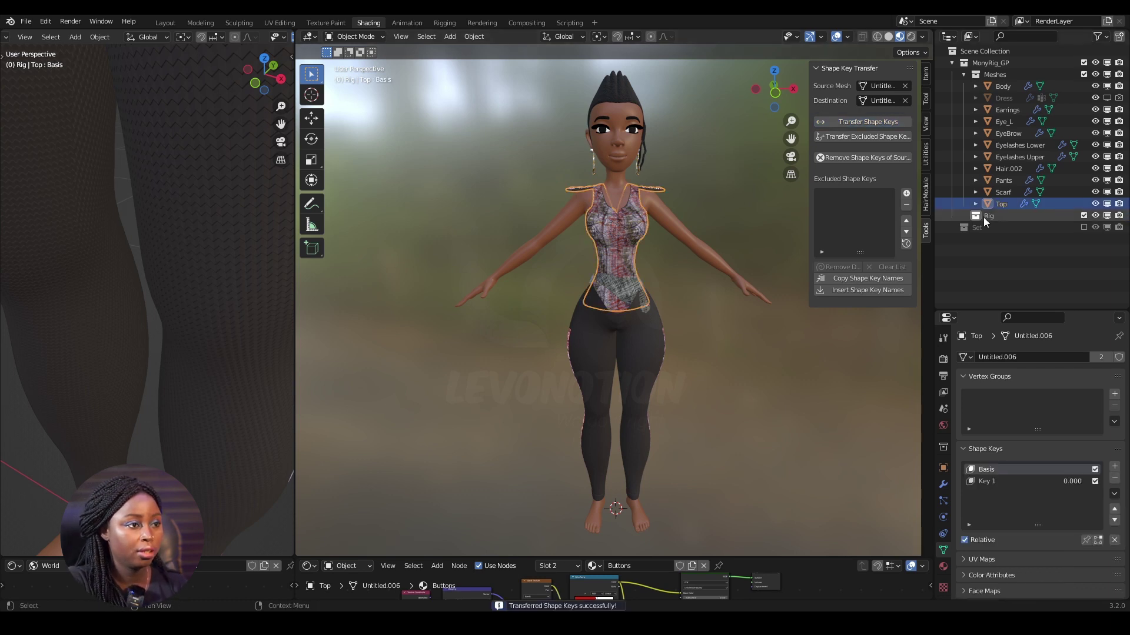
left_click_drag(1074, 481, 1105, 480)
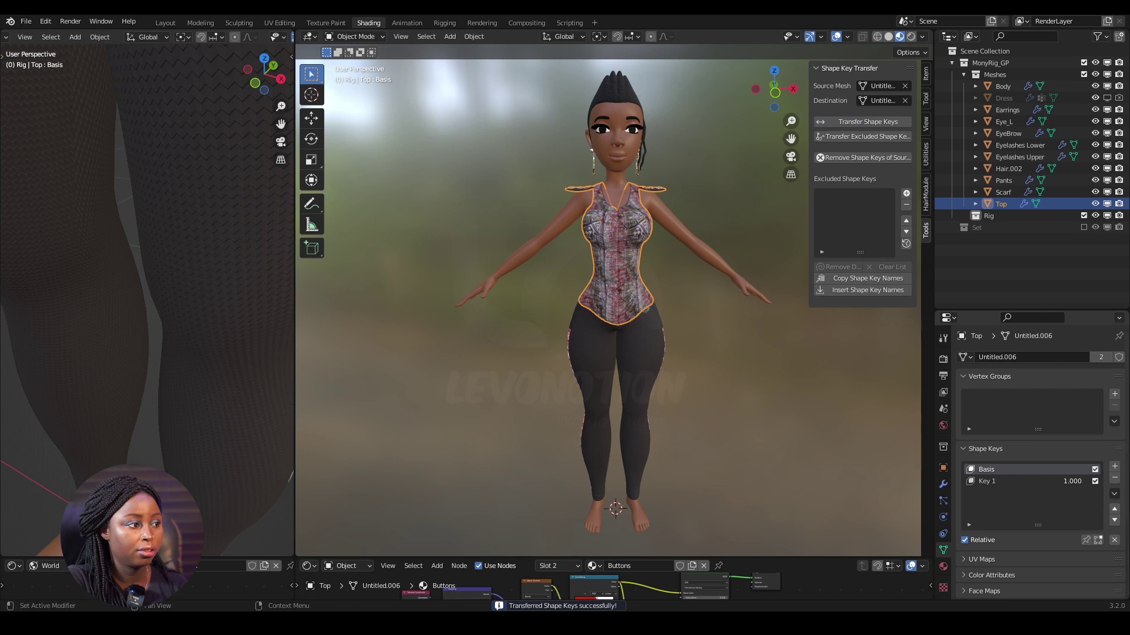
left_click(736, 382)
middle_click_drag(649, 330, 693, 321)
left_click(637, 305)
left_click(638, 305)
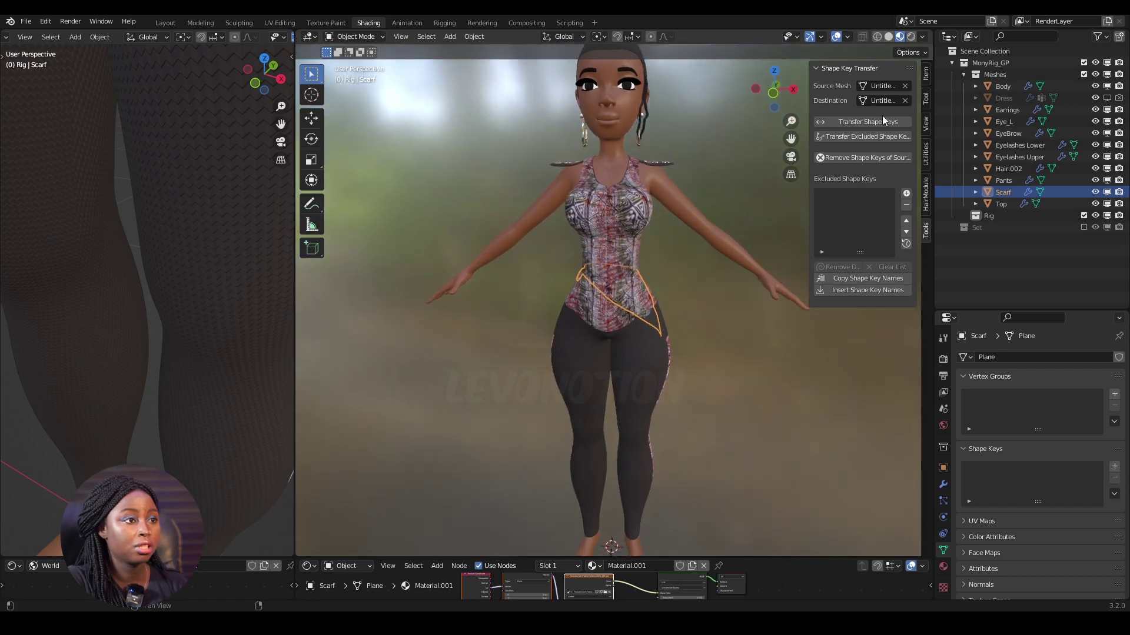
left_click(904, 100)
- Pick the scarf as Destination, checking it in isolated view, and transfer the shape keys to it
left_click(905, 102)
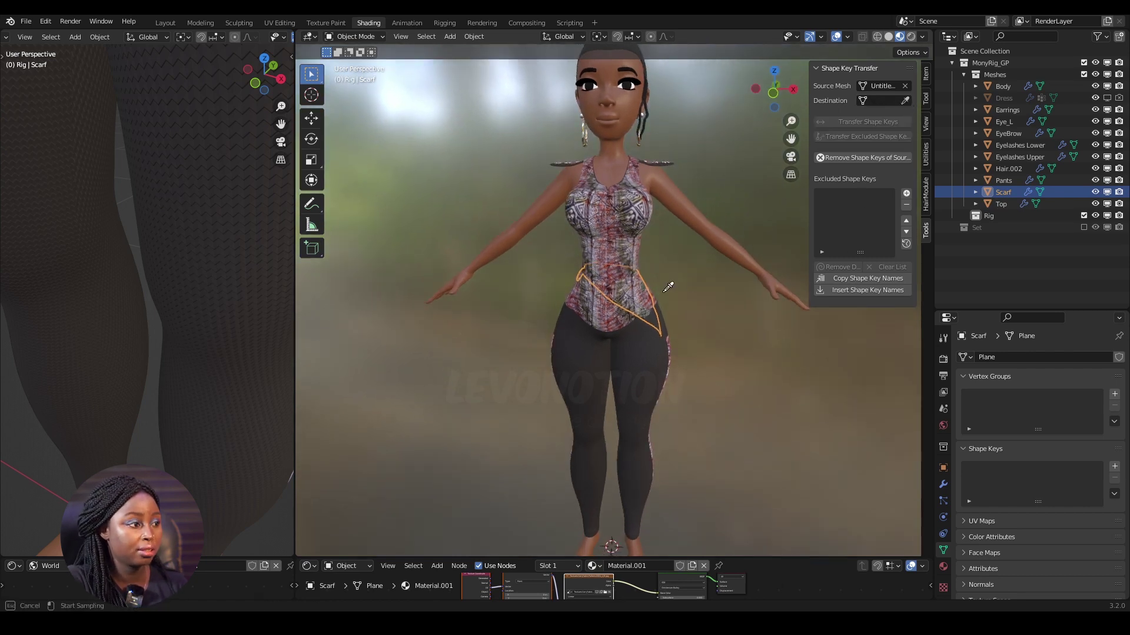
left_click(648, 276)
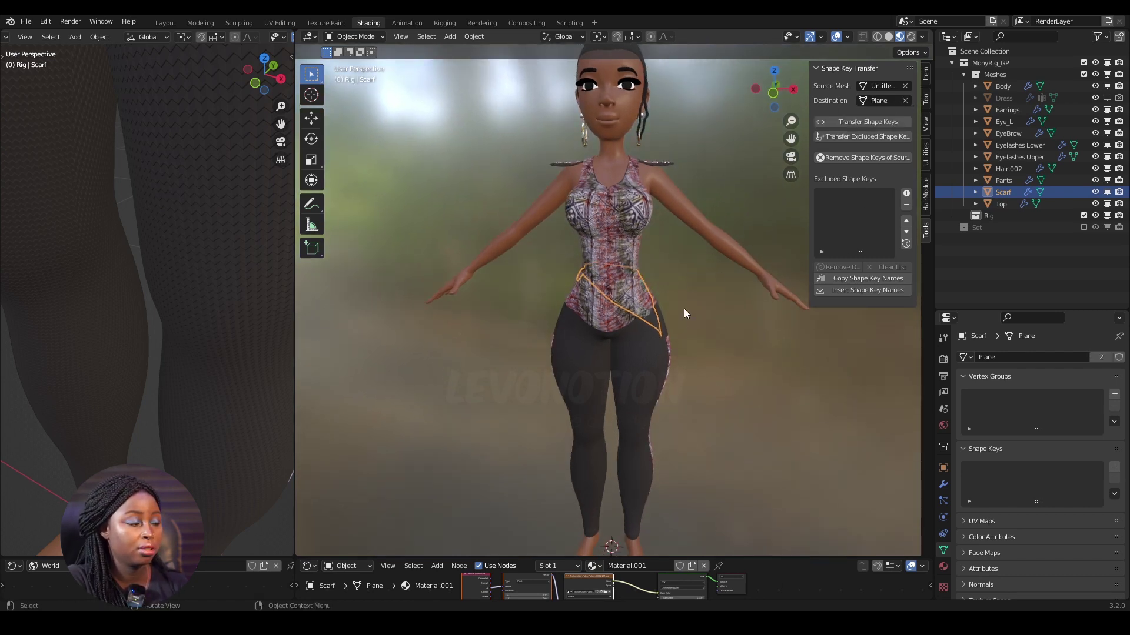
key("KP_Divide")
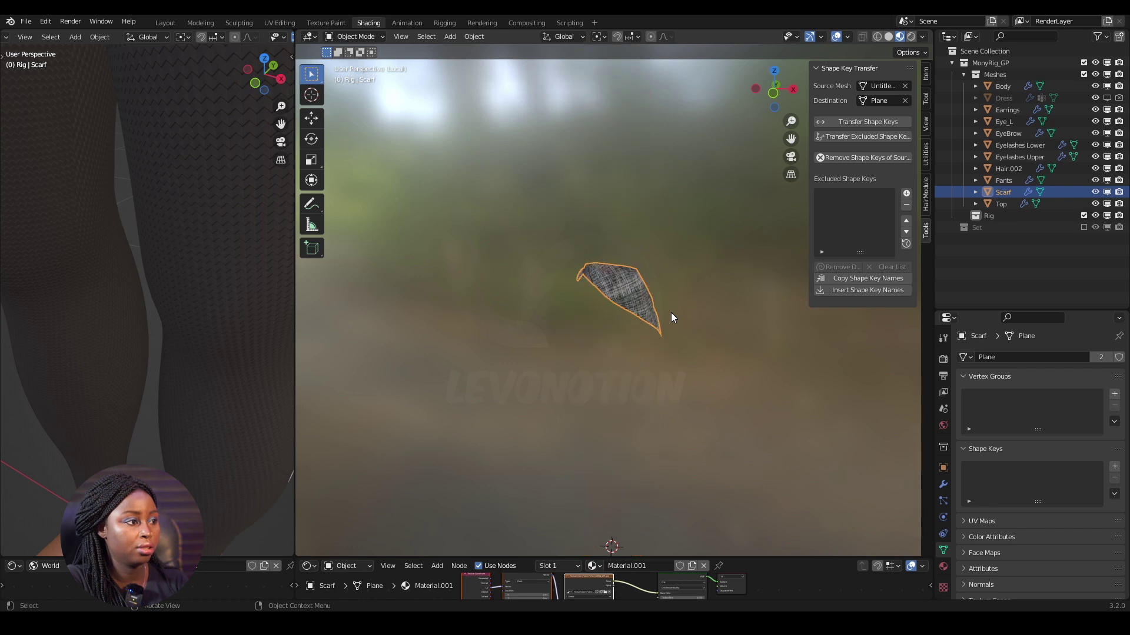
left_click(904, 101)
left_click(905, 101)
left_click(625, 287)
key("KP_Divide")
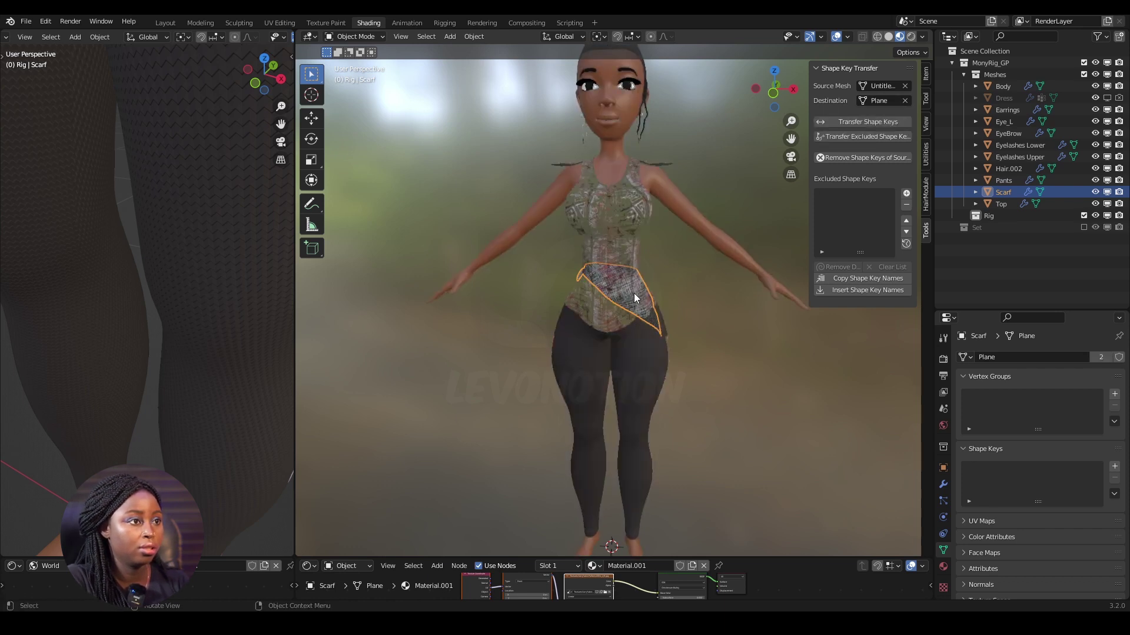
left_click(702, 387)
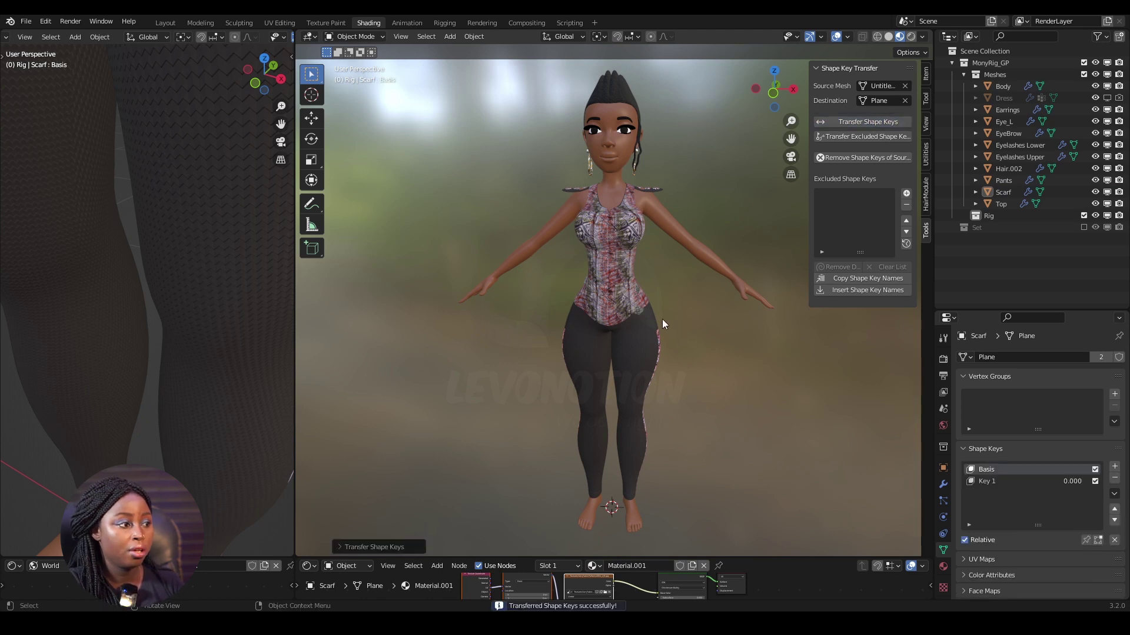
- Raise the scarf's Key 1 to 1.000 and show its Transform values in the Item tab
left_click(642, 312)
left_click_drag(1059, 481, 1106, 481)
scroll(673, 396, "down", 2)
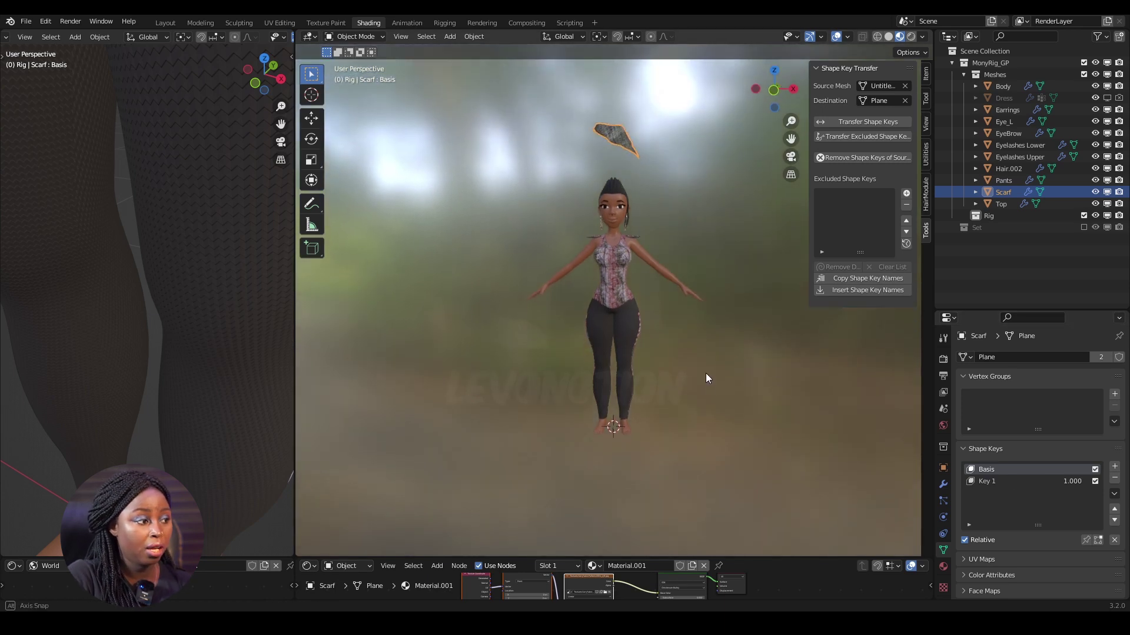
scroll(706, 374, "up", 1)
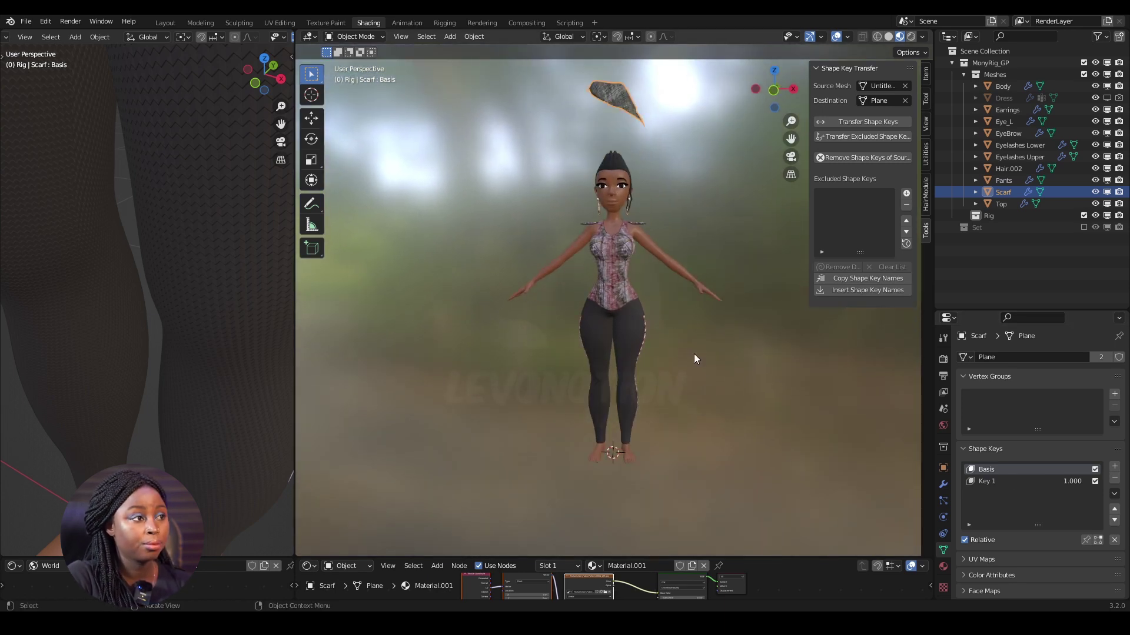
left_click(925, 73)
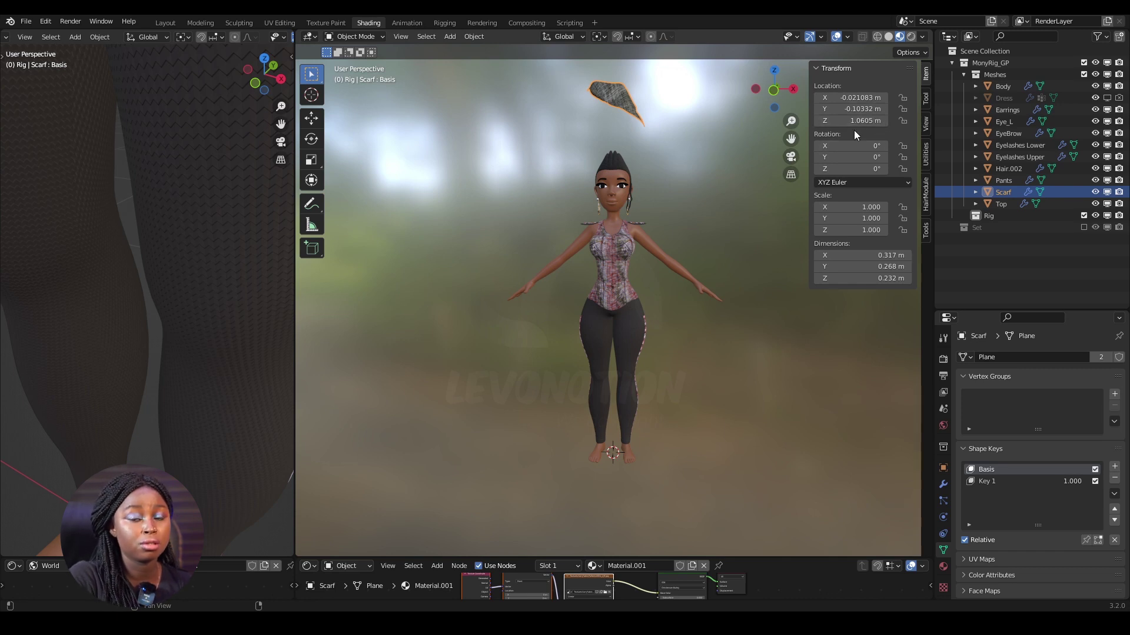
- Undo the scarf's shape key transfer and reselect the scarf
left_click(924, 99)
key("ctrl+z")
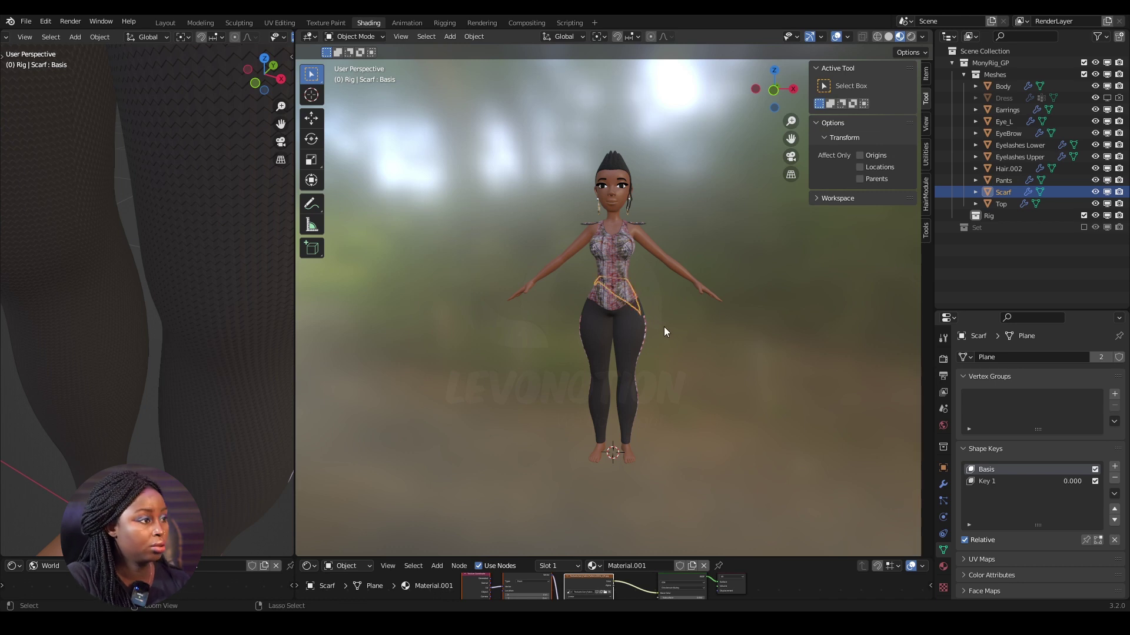
left_click(656, 361)
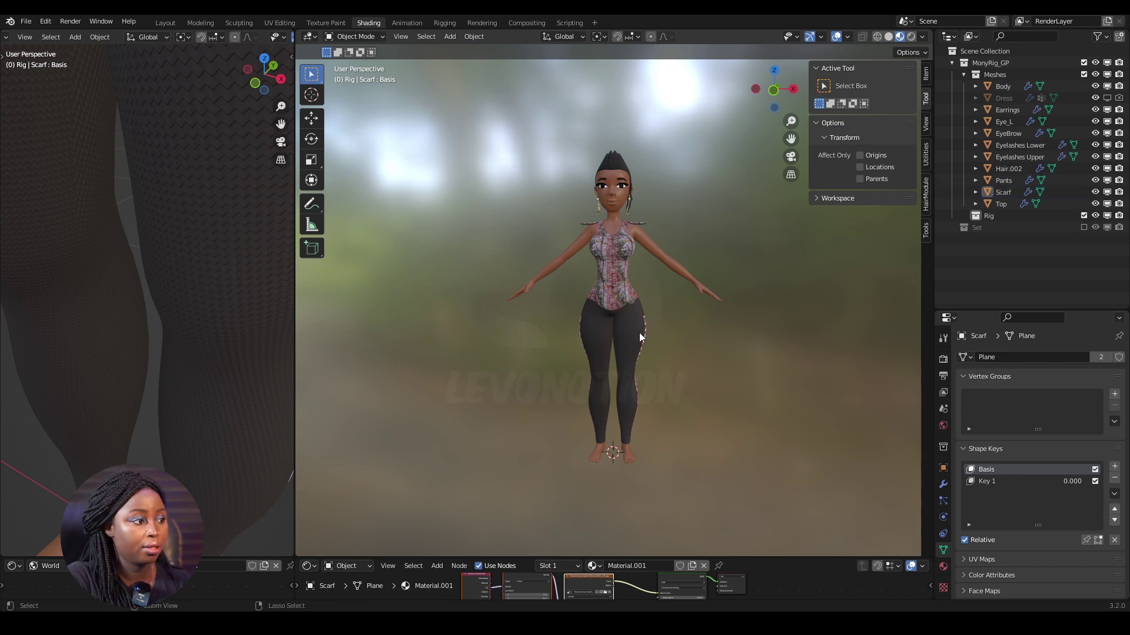
left_click(629, 300)
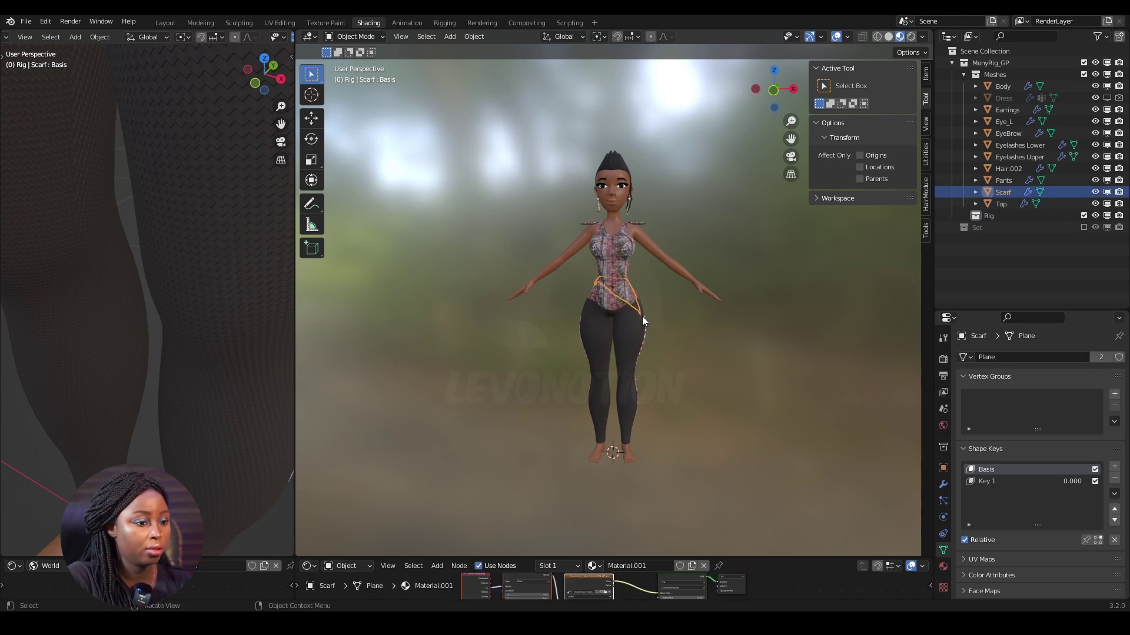
left_click(642, 316)
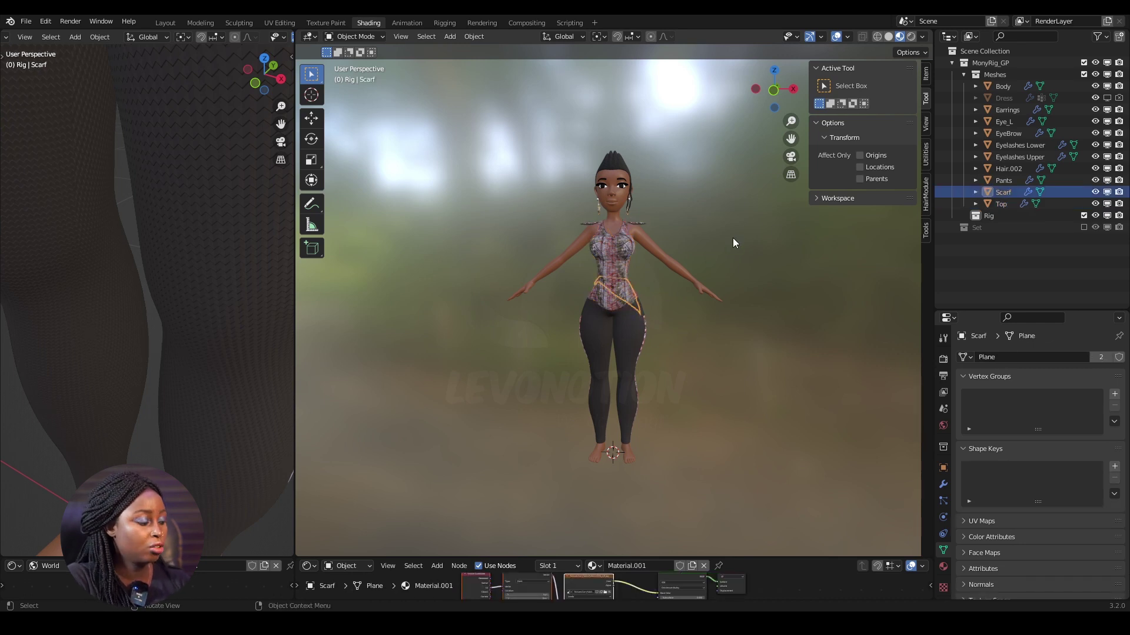
- Apply All Transforms to the scarf, confirm the popup, and return to the Tool tab
key("ctrl+a")
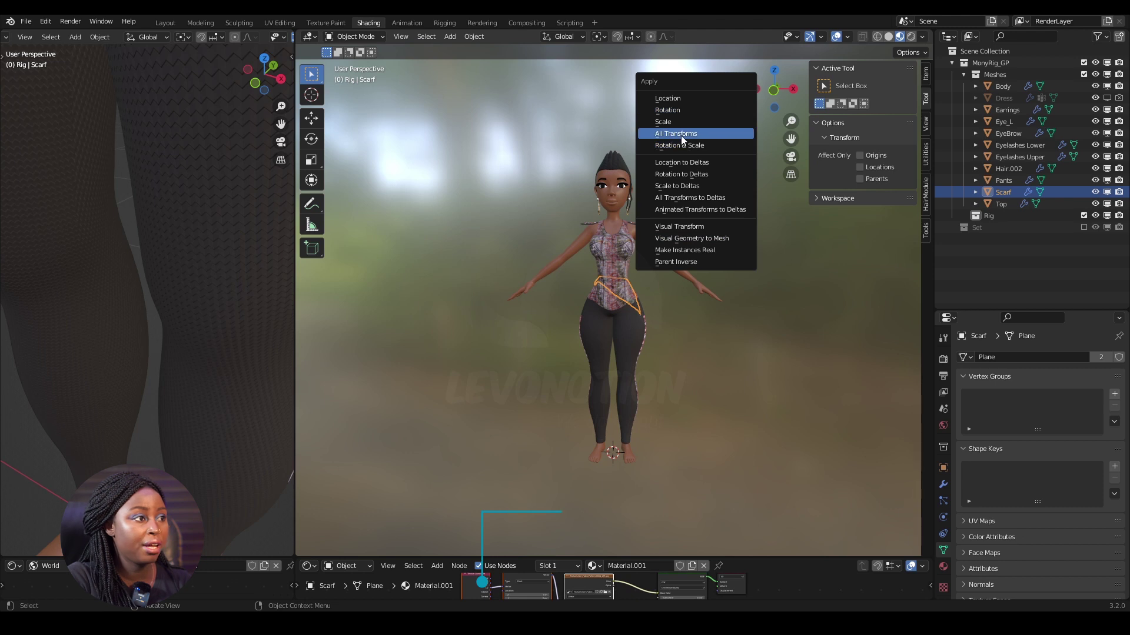
left_click(680, 136)
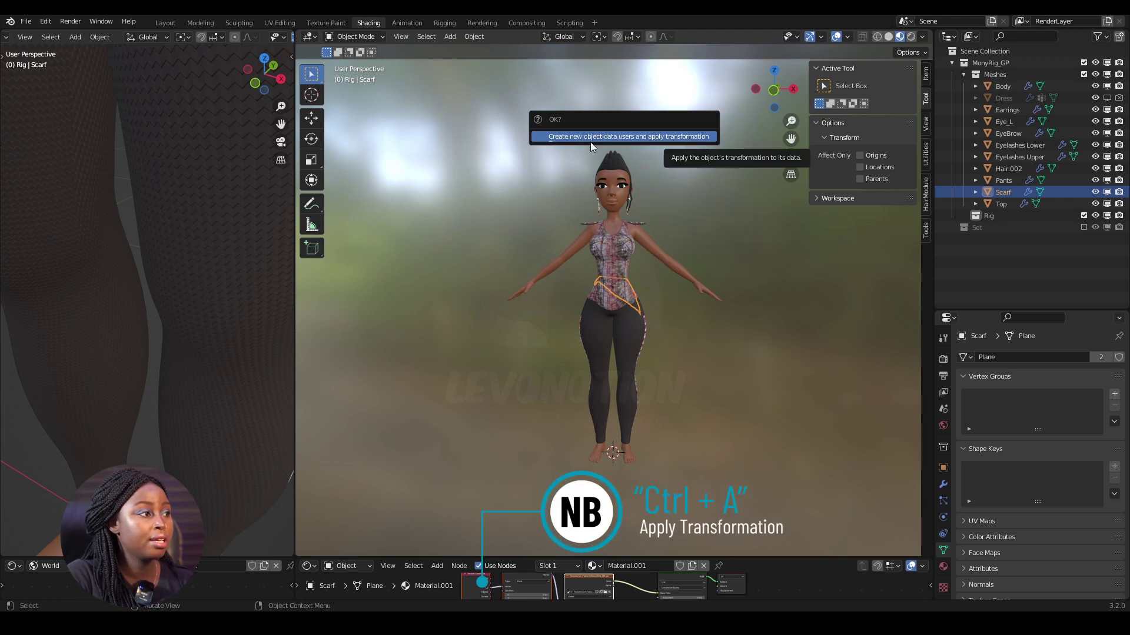
left_click(642, 136)
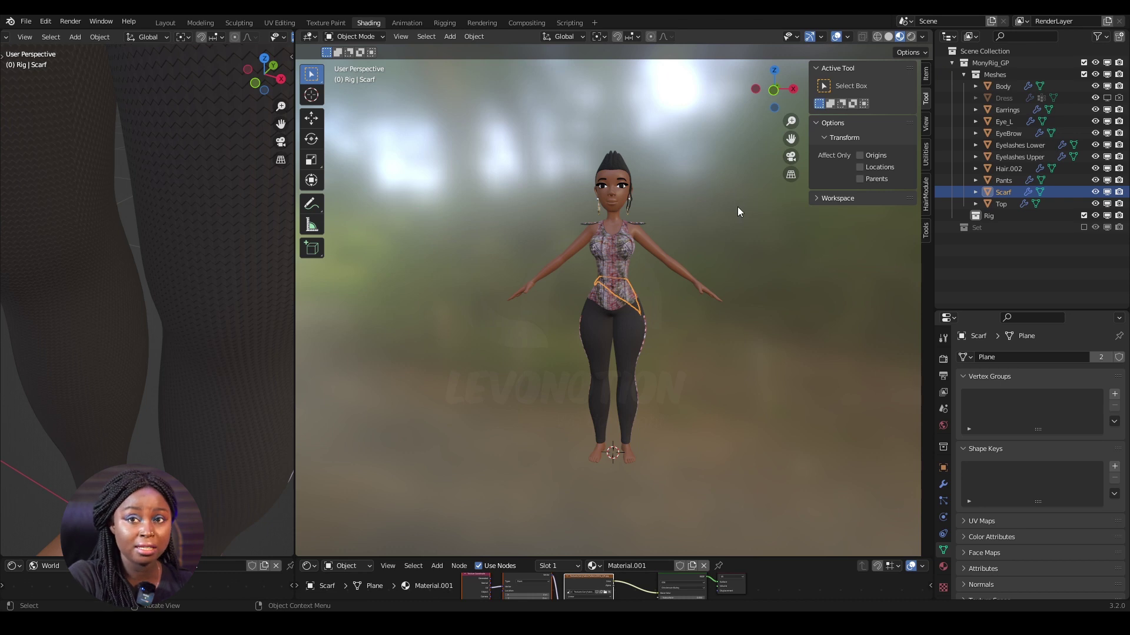
left_click(926, 231)
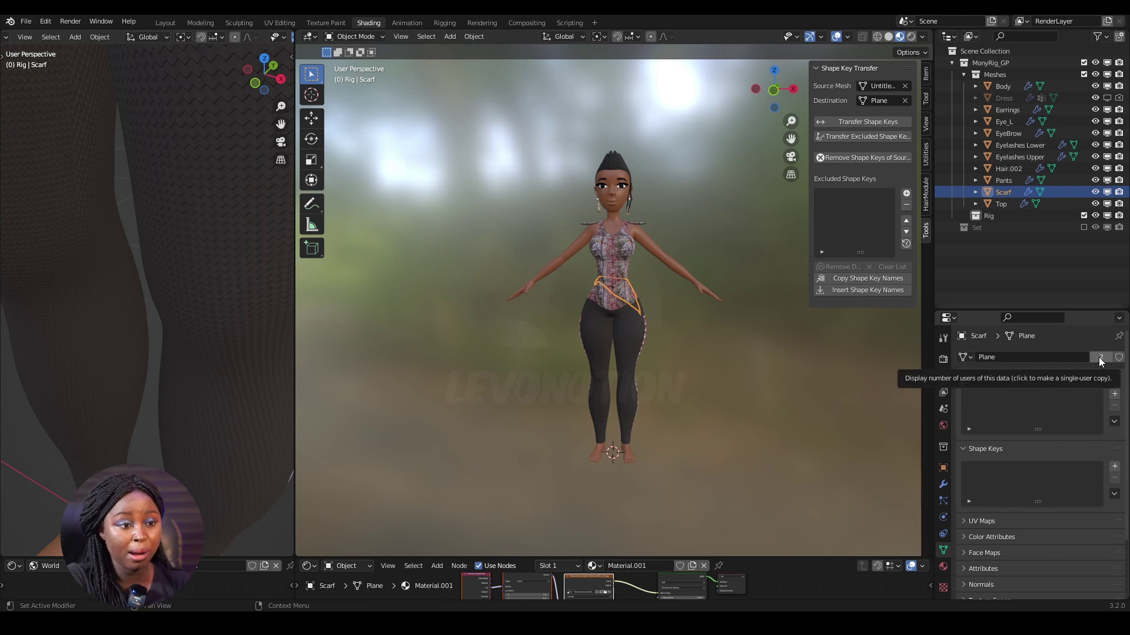
- Clear the Destination field, then apply All Transforms to the scarf with Ctrl+A
left_click(905, 100)
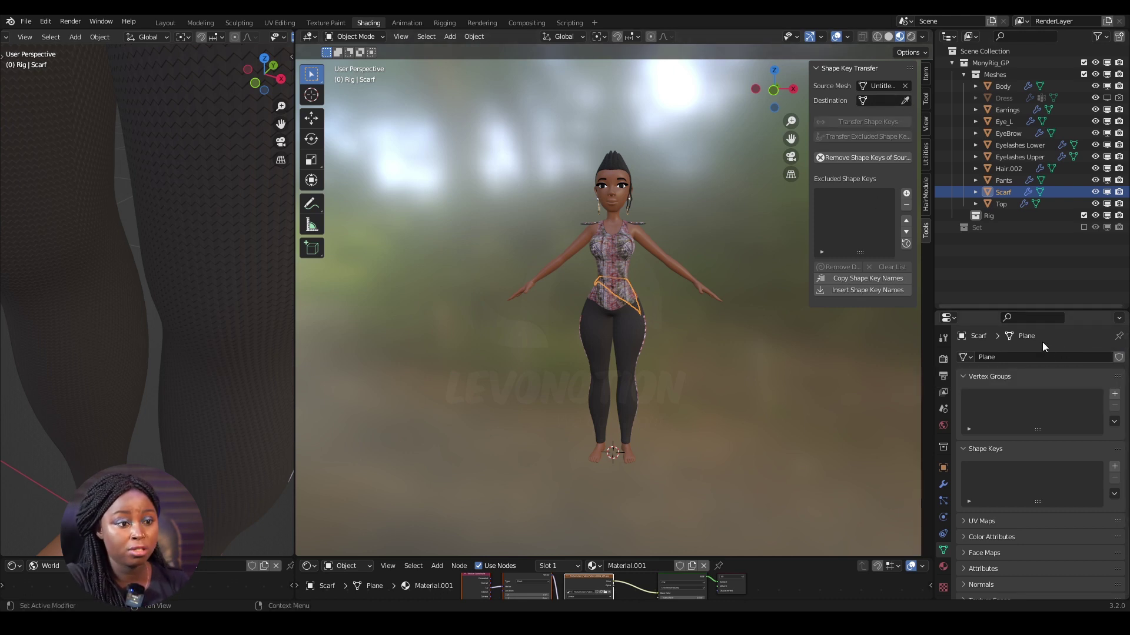
key("ctrl+a")
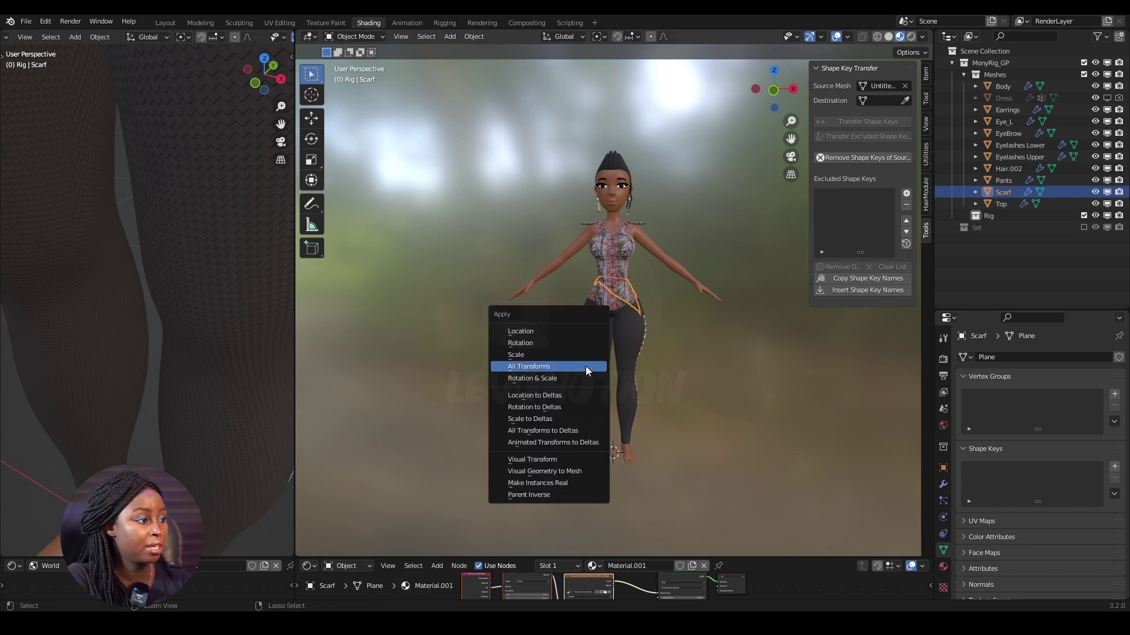
left_click(586, 367)
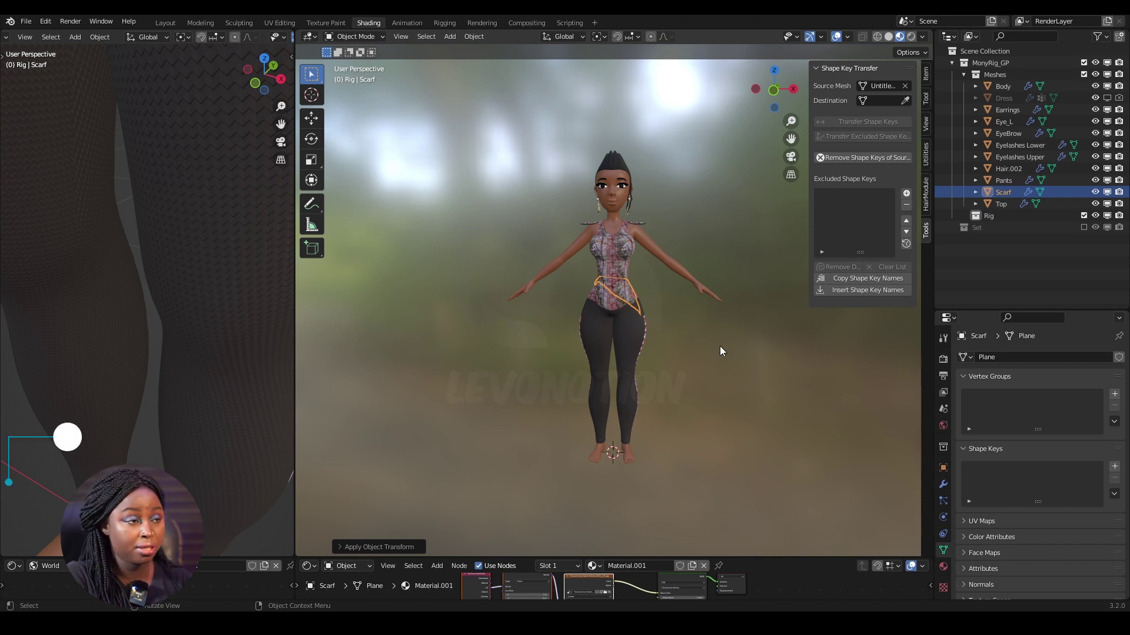
- Pick the scarf as Destination, transfer the shape keys, set its Key 1 to 1.000, and zoom onto the torso
left_click(906, 101)
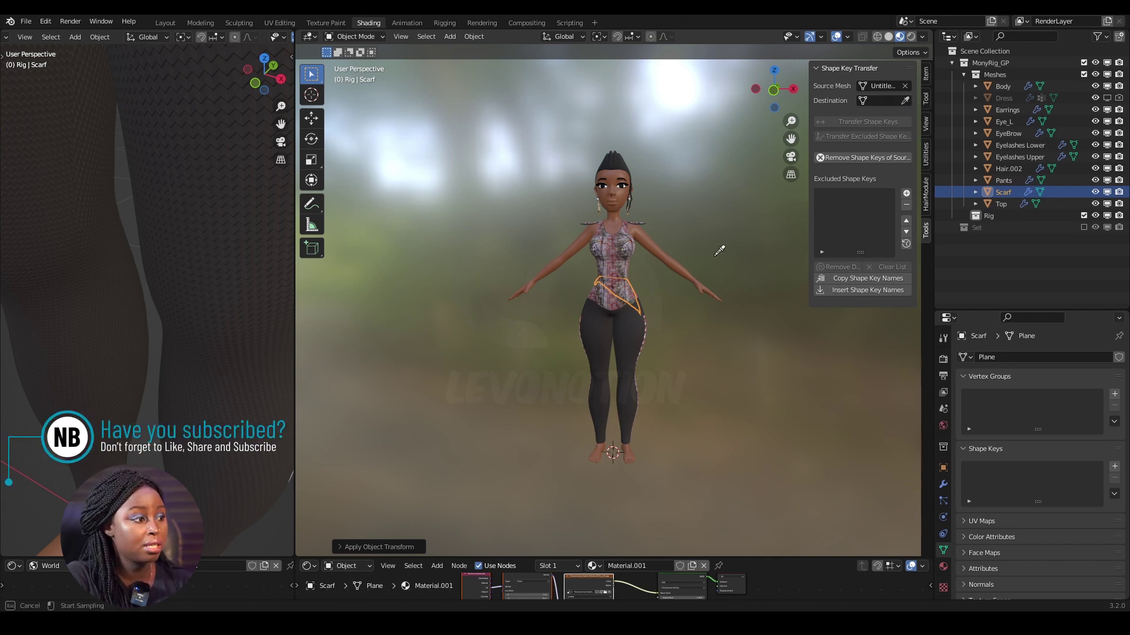
left_click(627, 289)
left_click(866, 123)
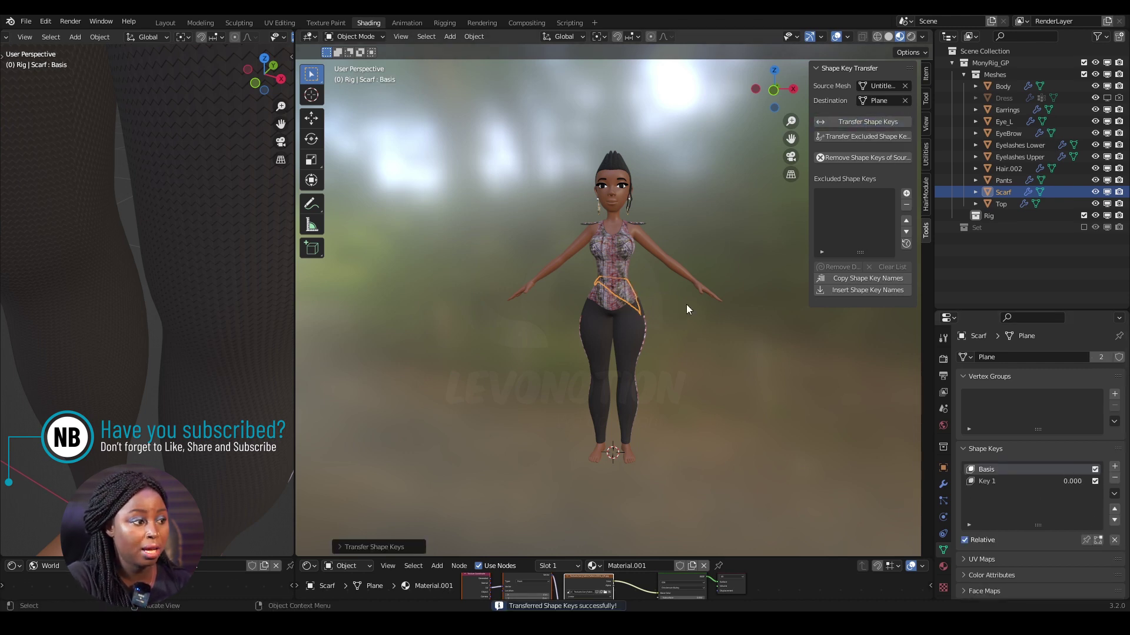
left_click_drag(1068, 481, 1119, 481)
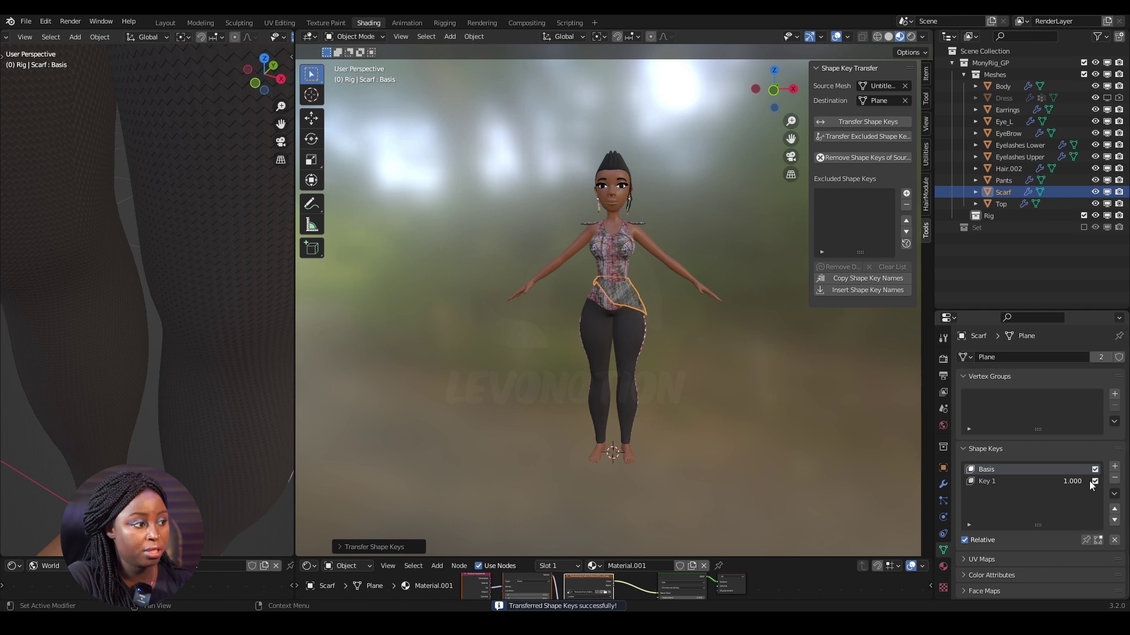
scroll(645, 356, "up", 1)
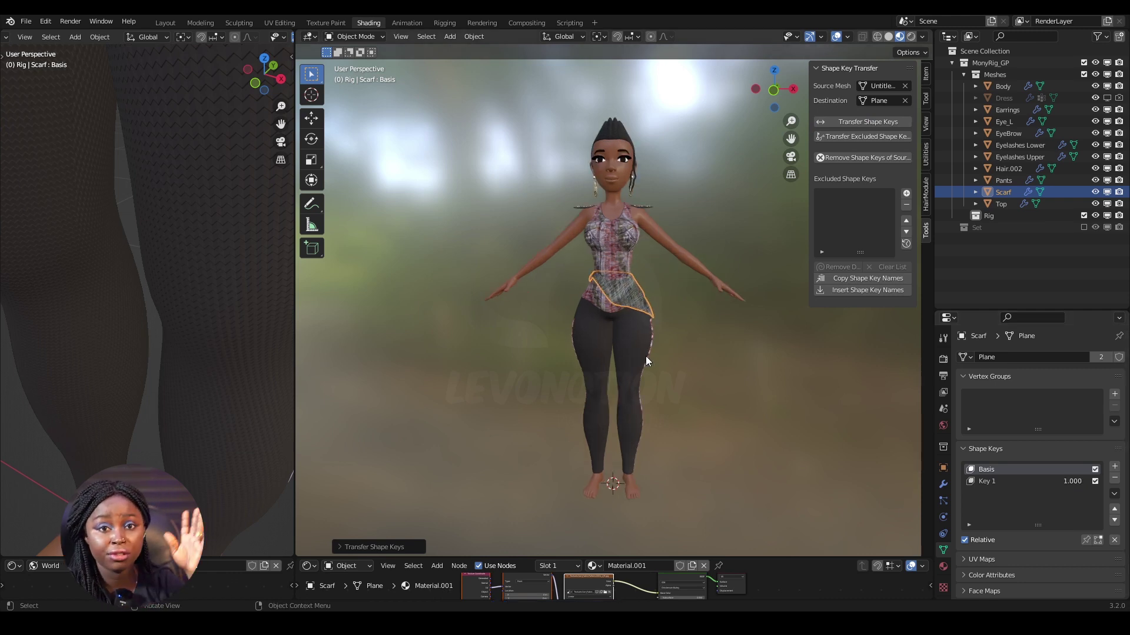
scroll(645, 315, "up", 3)
mouse_move(645, 314)
middle_mouse_down()
mouse_move(631, 318)
mouse_move(645, 317)
mouse_move(639, 330)
middle_mouse_up()
scroll(645, 317, "up", 2)
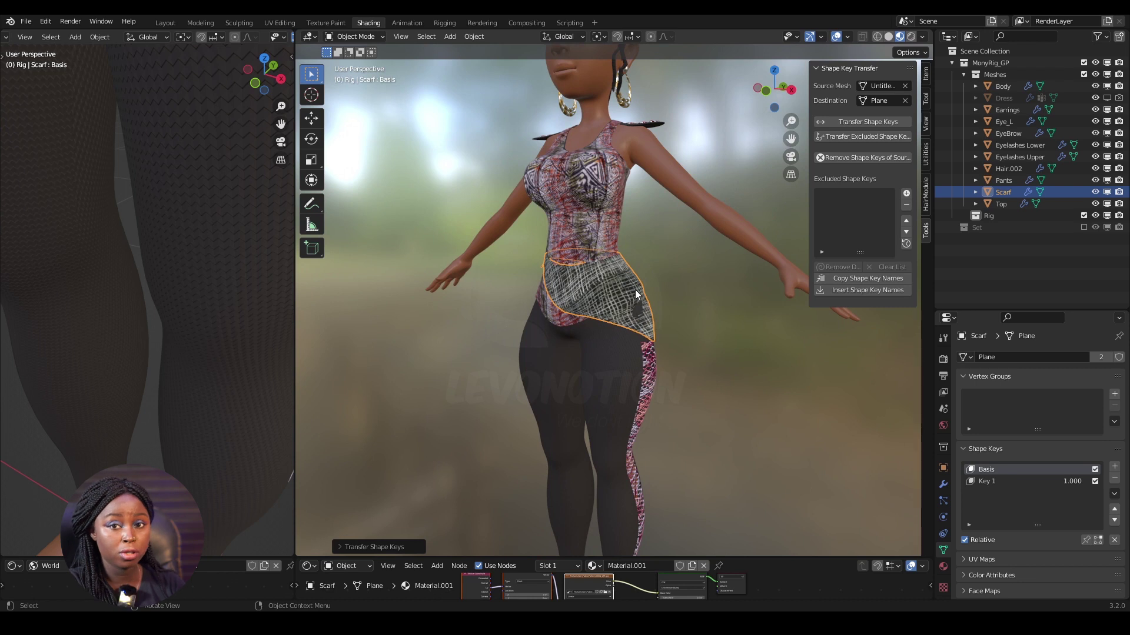
- Briefly enter and leave Sculpt Mode, then orbit to a side view and select the pants
key("ctrl+Tab")
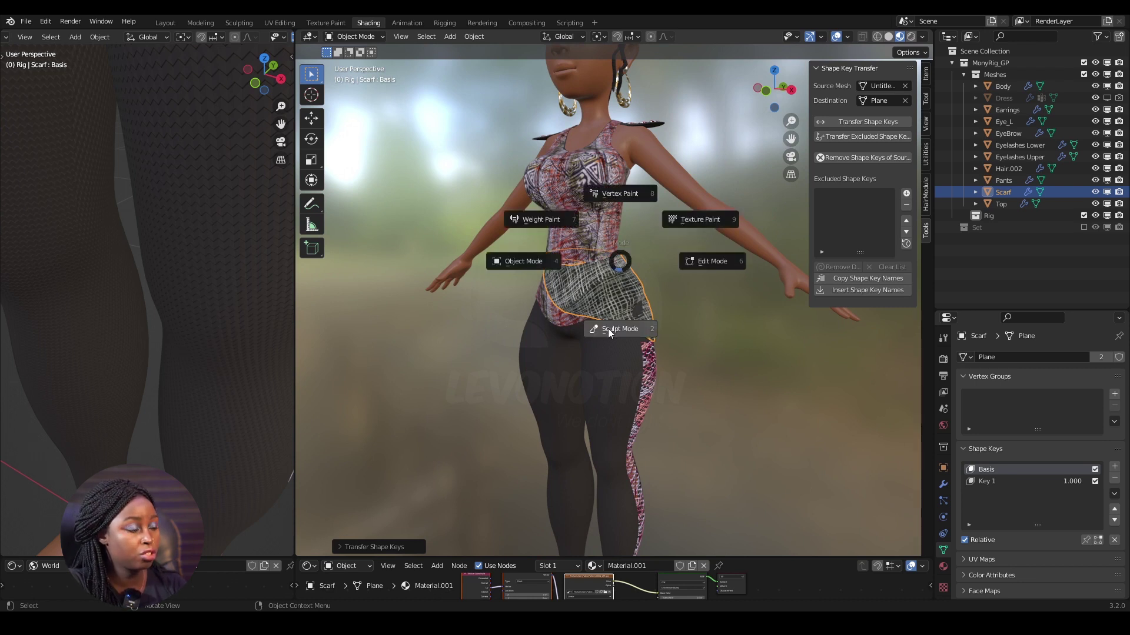
left_click(608, 328)
scroll(638, 315, "up", 1)
key("ctrl+Tab")
left_click(588, 329)
mouse_move(589, 329)
middle_mouse_down()
mouse_move(584, 347)
mouse_move(522, 340)
mouse_move(625, 322)
middle_mouse_up()
left_click(591, 323)
scroll(530, 333, "up", 2)
scroll(584, 253, "up", 1)
- Hide the top and scarf, and set the body's Key 1 to 1.000
left_click(583, 258)
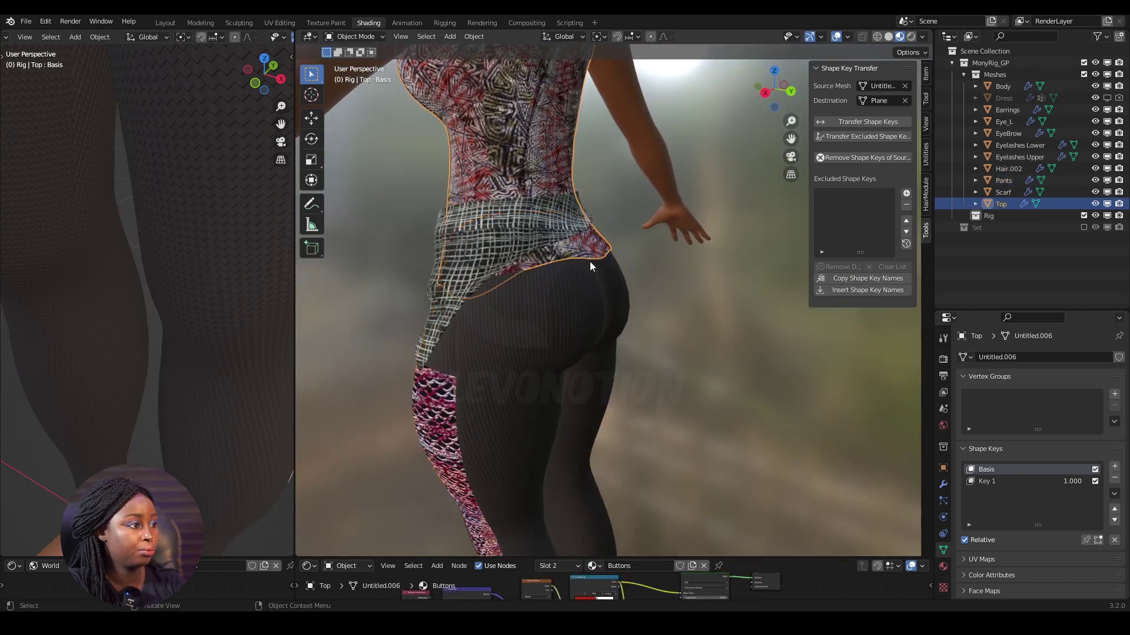
key("h")
mouse_move(632, 275)
middle_mouse_down()
mouse_move(576, 254)
mouse_move(605, 271)
mouse_move(592, 284)
mouse_move(615, 285)
middle_mouse_up()
left_click(571, 225)
key("h")
left_click(618, 255)
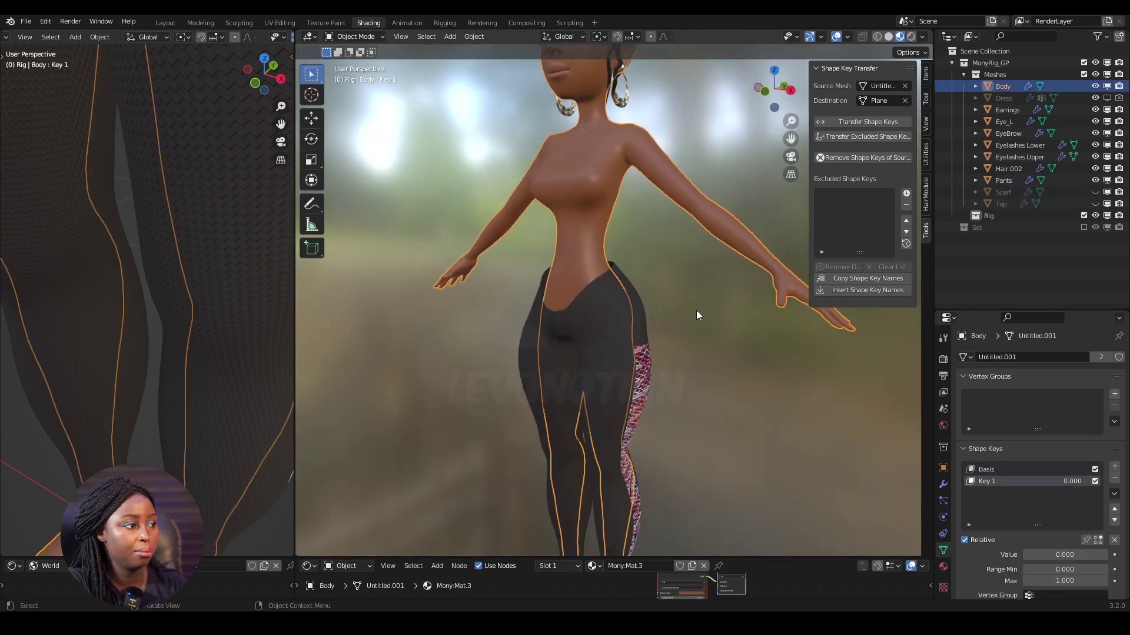
left_click_drag(1077, 481, 1112, 481)
- Sculpt the pants' Key 1 with X-axis symmetry, then return to Object Mode
mouse_move(685, 396)
middle_mouse_down()
mouse_move(541, 389)
mouse_move(594, 365)
middle_mouse_up()
scroll(541, 389, "up", 2)
left_click(567, 310)
key("ctrl+Tab")
left_click(556, 406)
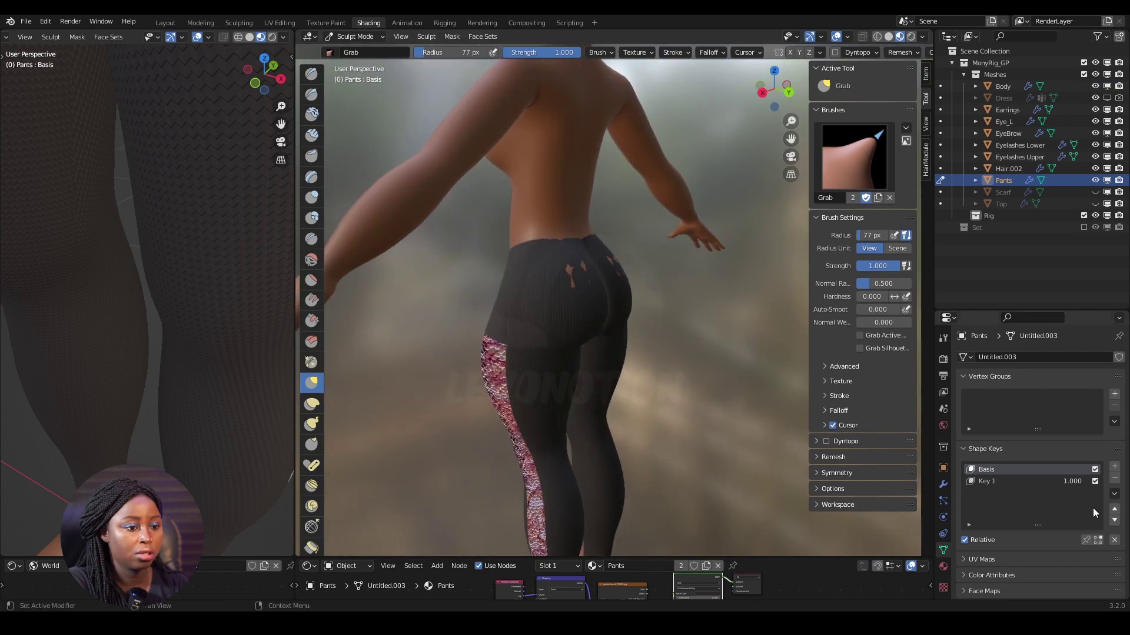
left_click(1012, 480)
right_click(574, 275)
left_click(575, 276)
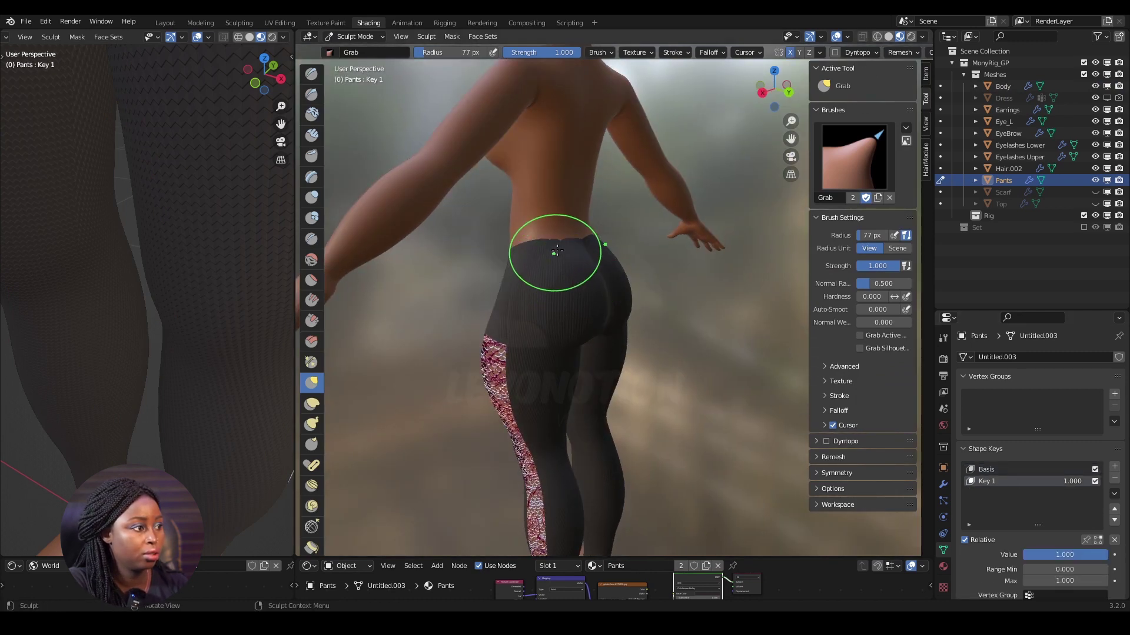
mouse_move(555, 252)
middle_mouse_down()
mouse_move(578, 310)
mouse_move(628, 324)
mouse_move(647, 312)
mouse_move(575, 304)
mouse_move(543, 221)
mouse_move(607, 255)
mouse_move(693, 253)
mouse_move(644, 315)
middle_mouse_up()
key("ctrl+Tab")
- Unhide the top and scarf, sculpt the top's waist on Key 1 with X symmetry, and return to Object Mode
key("alt+h")
left_click(647, 311)
key("KP_Decimal")
key("ctrl+Tab")
mouse_move(643, 316)
left_mouse_down()
mouse_move(647, 282)
mouse_move(669, 280)
left_mouse_up()
key("ctrl+alt+z")
left_click(668, 289)
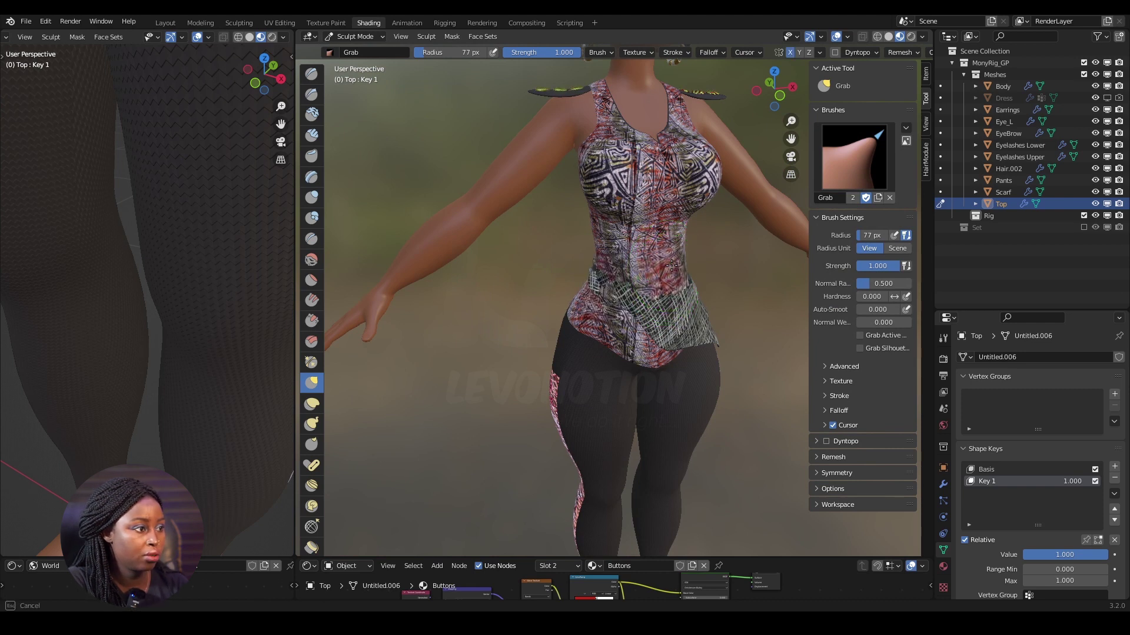
scroll(654, 329, "down", 5)
key("ctrl+Tab")
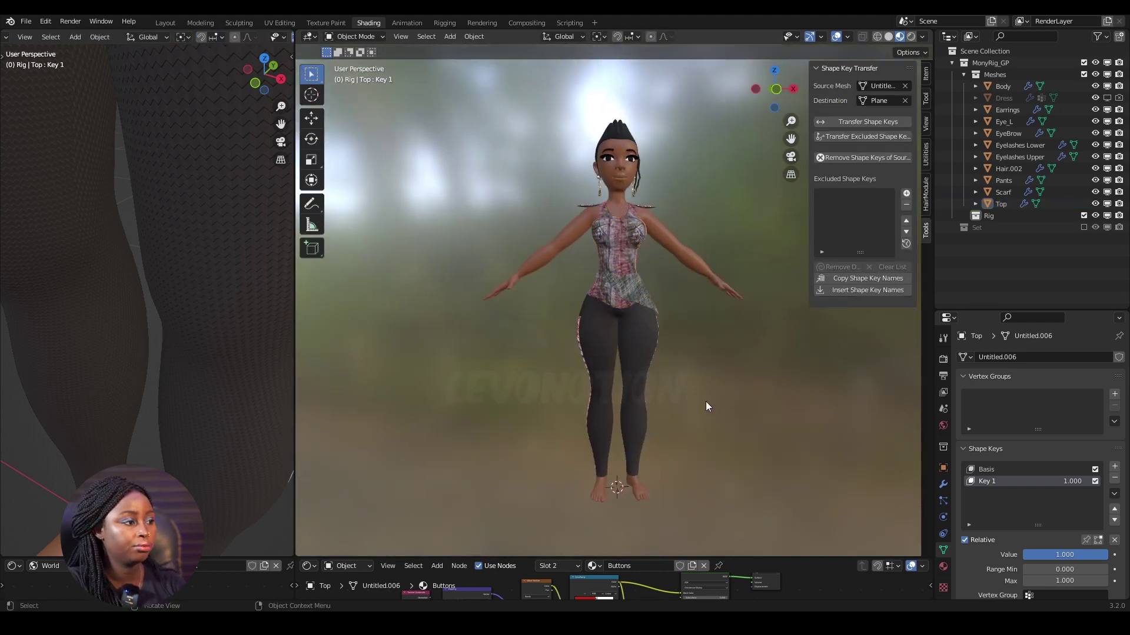